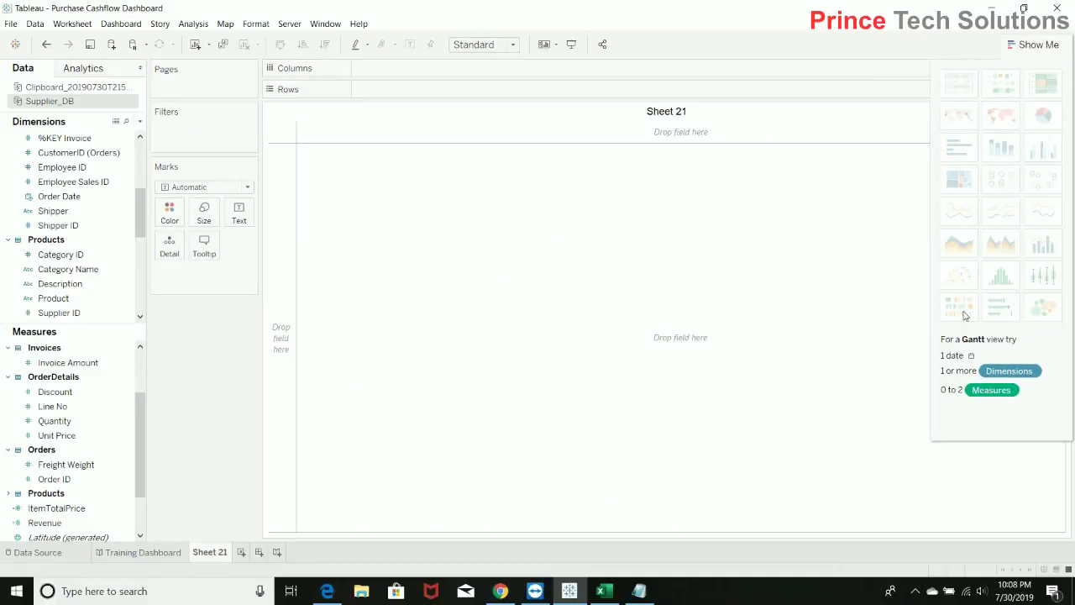
# Replace the sample text with a Phases,Startdate,EndDate header and an Analyis row, 7/30/2019–8/7/2019
pyautogui.moveTo(639, 591)
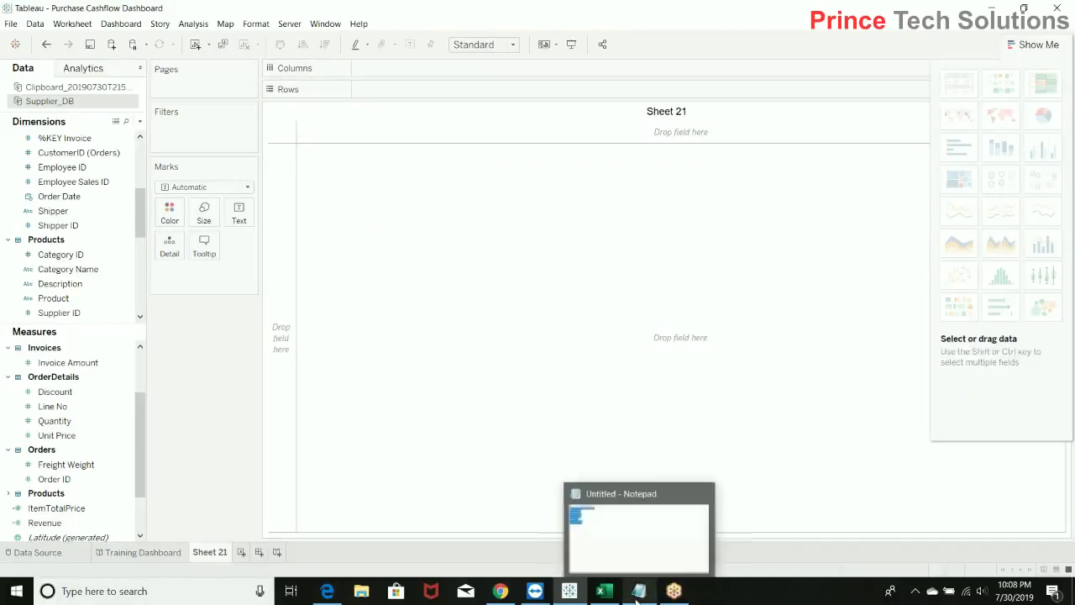
pyautogui.click(613, 540)
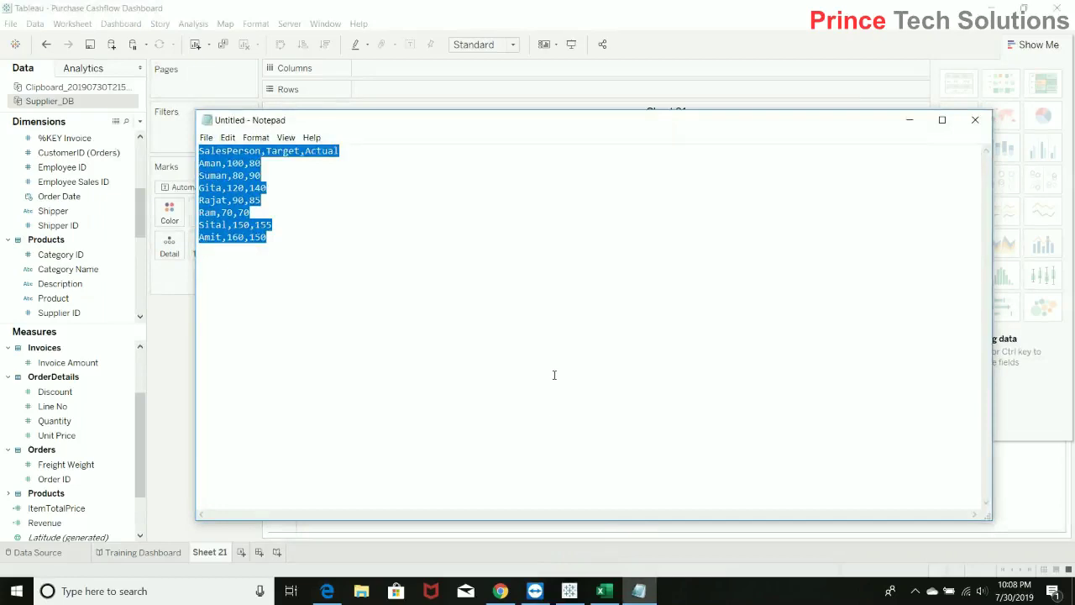
pyautogui.write('Anal')
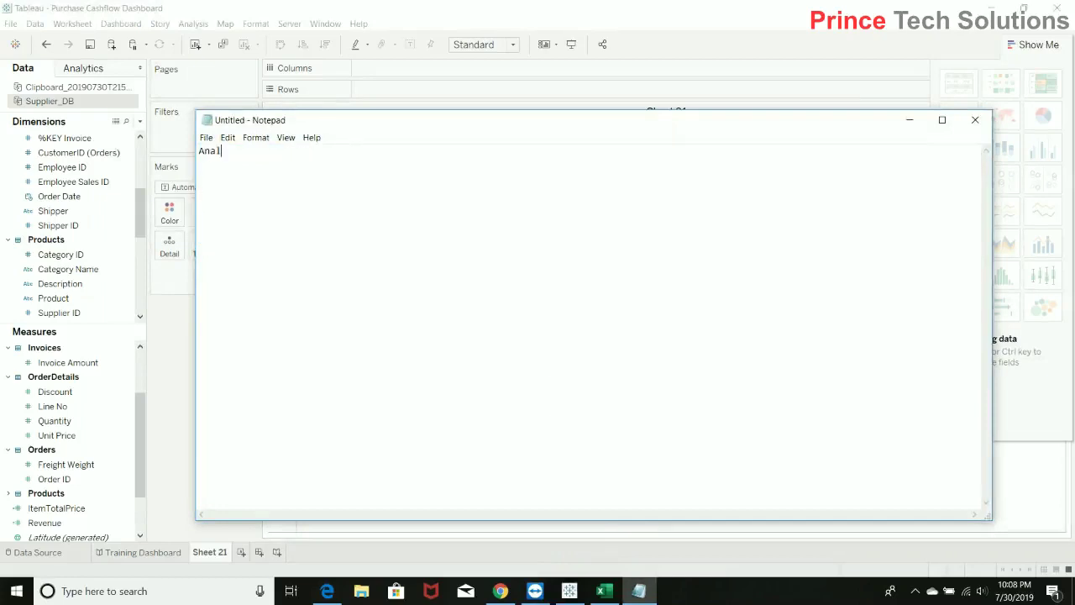
pyautogui.write('yis')
pyautogui.press('Return')
pyautogui.write('Phases,Startdate,End')
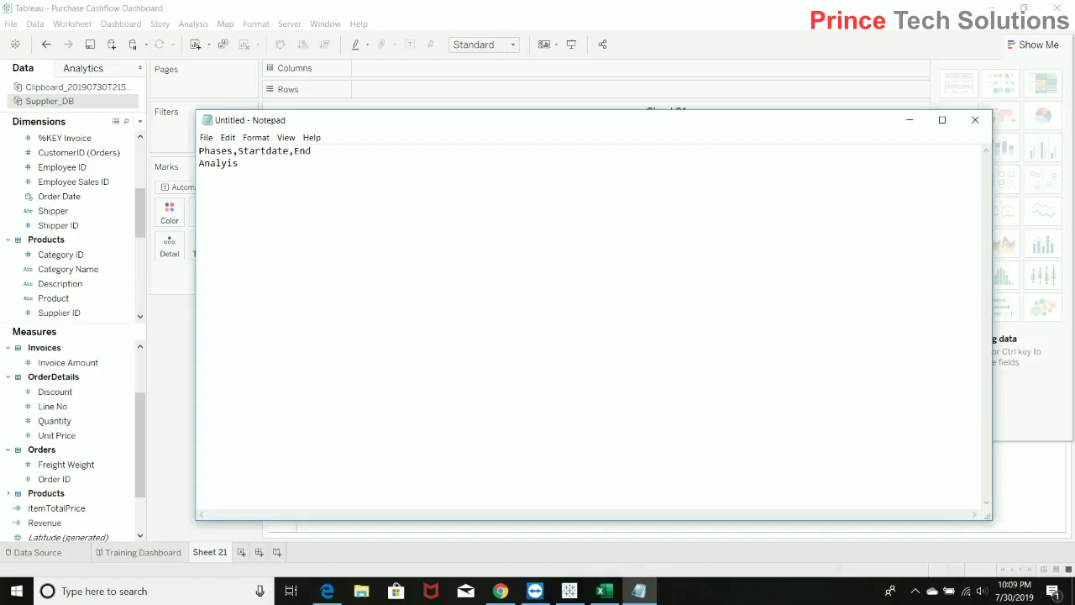
pyautogui.write('Date')
pyautogui.write(' Analyis,')
pyautogui.write('7/30/201')
pyautogui.write('9')
pyautogui.write(',')
pyautogui.write('7/')
pyautogui.press('BackSpace')
pyautogui.press('BackSpace')
pyautogui.write('8/7/2')
pyautogui.write('019')
# Add the SRS_Signup row (8/8/2019–8/15/2019) and start a Design row
pyautogui.write('SRS')
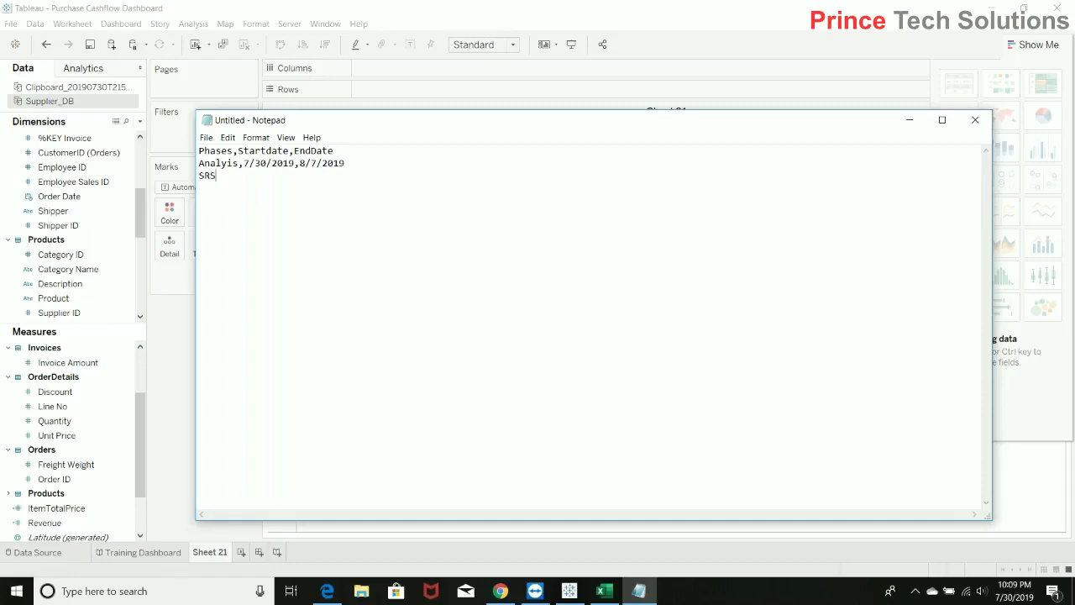
pyautogui.write('Signup')
pyautogui.click(217, 176)
pyautogui.write(',8/8/2019,8/15/2019')
pyautogui.press('Return')
pyautogui.write('Design,')
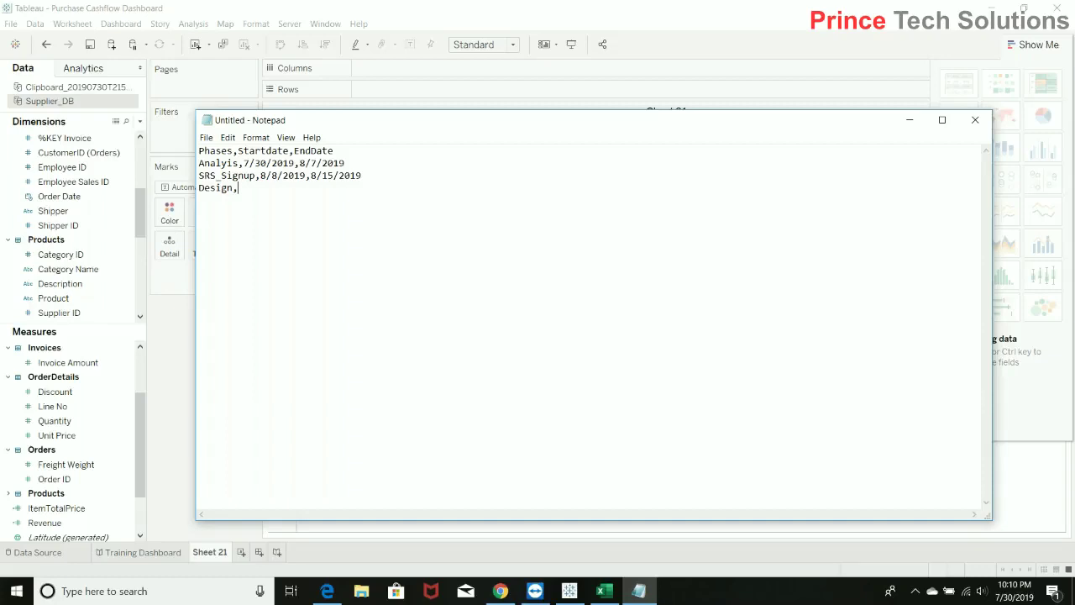
# Complete the Design row as 8/10/2019–8/24/2019 and start Development at 8/25/2019
pyautogui.write('8/10/')
pyautogui.write('2019')
pyautogui.write(',8/17/')
pyautogui.write('2019')
pyautogui.press('BackSpace')
pyautogui.press('BackSpace')
pyautogui.write('24/2019 ')
pyautogui.write('Developmen')
pyautogui.write('t')
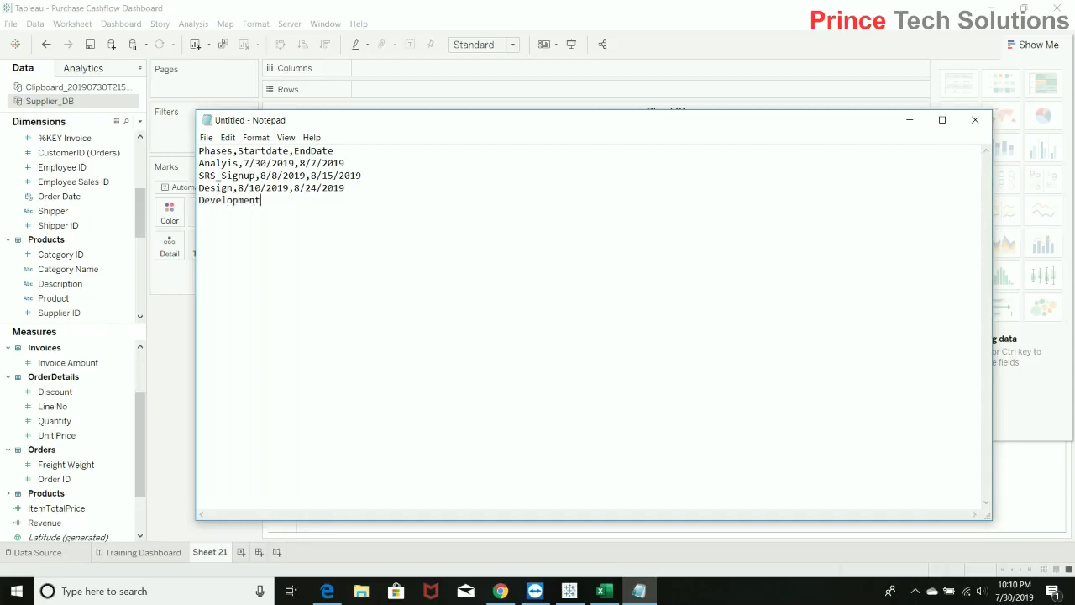
pyautogui.write(',')
pyautogui.write('8/25/2019')
# End Development at 10/25/2019, add the Inegration row from 10/26/2019, and begin Testing at 9/25/2019
pyautogui.write('10/25/2019 I')
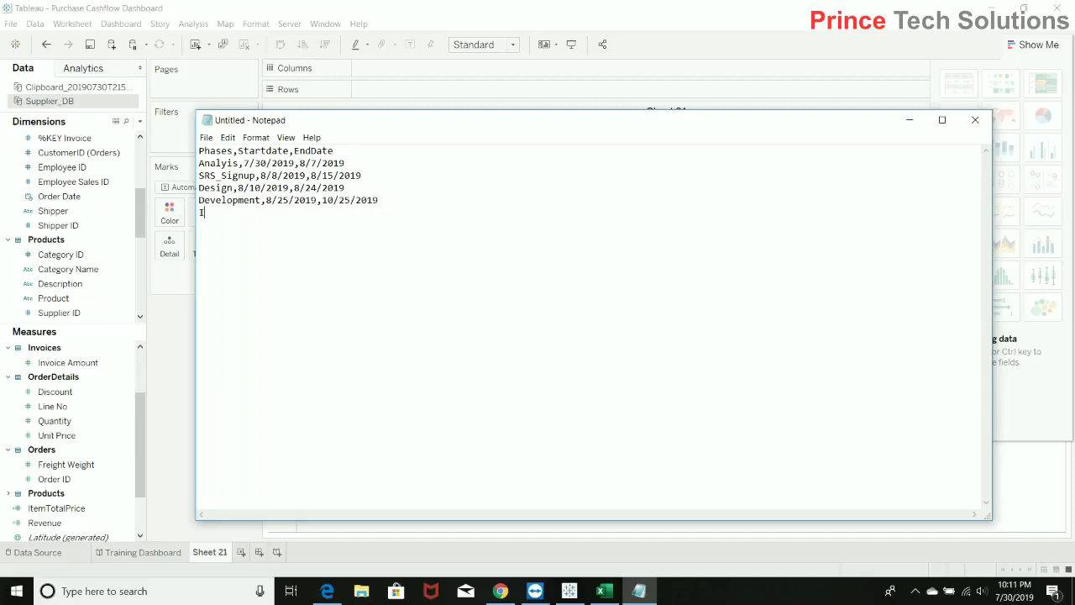
pyautogui.write('negration,10/26/2019,')
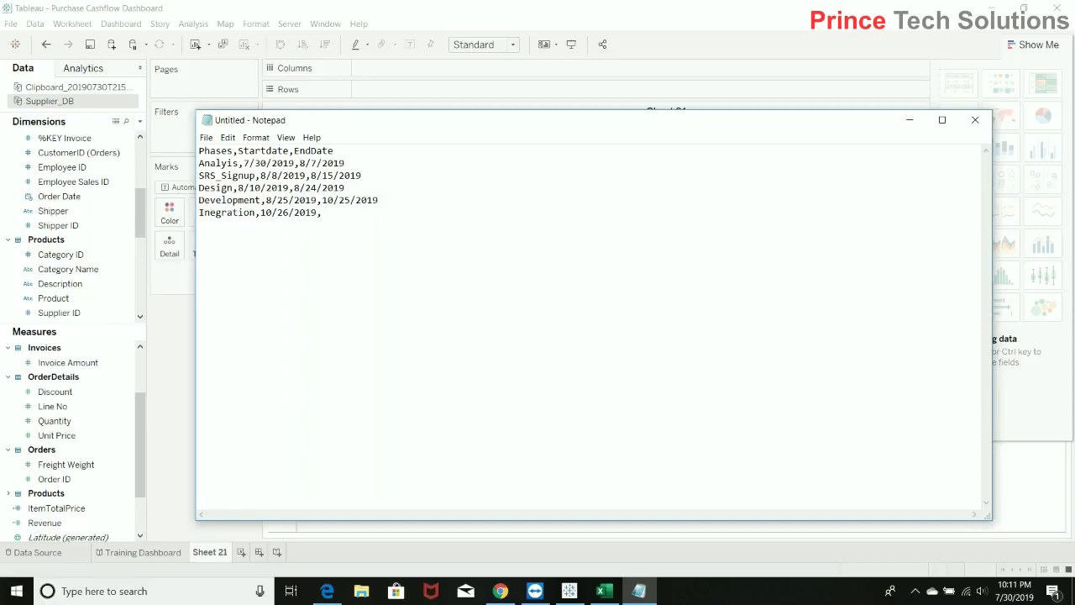
pyautogui.write('10/')
pyautogui.write('3')
pyautogui.write('0')
pyautogui.write(',2019 ')
pyautogui.write('Testing')
pyautogui.write(',9/25/')
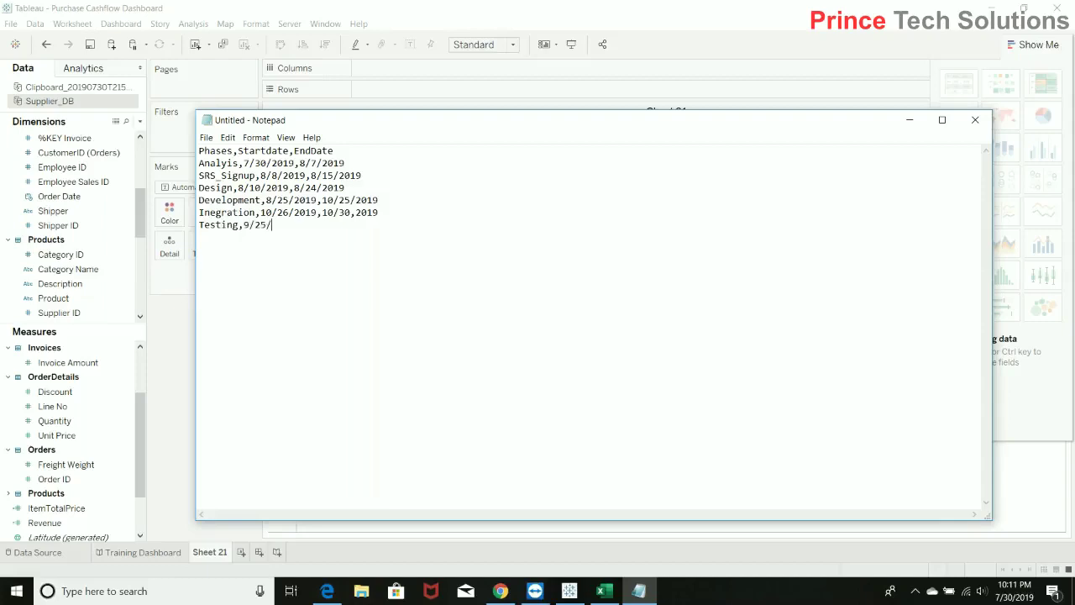
pyautogui.write('2019')
pyautogui.write('10/25/2019')
# Add a Golive row starting 11/1/2019, correcting the date typos
pyautogui.click(386, 226)
pyautogui.write('Golive,')
pyautogui.click(383, 217)
pyautogui.click(315, 239)
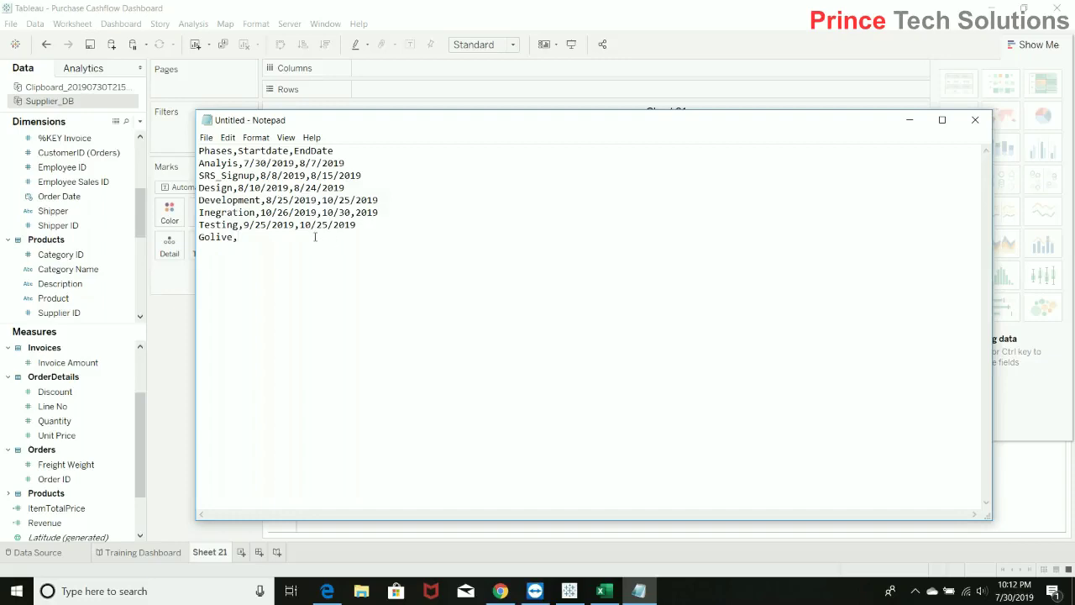
pyautogui.write('11//,2019')
pyautogui.click(256, 237)
pyautogui.write('1')
pyautogui.click(273, 256)
pyautogui.press('BackSpace')
# End Golive at 11/7/2019, add a Training row ending 11/15/2019, and copy everything to Tableau
pyautogui.write('11/7/20')
pyautogui.write('19 ')
pyautogui.write('Training,')
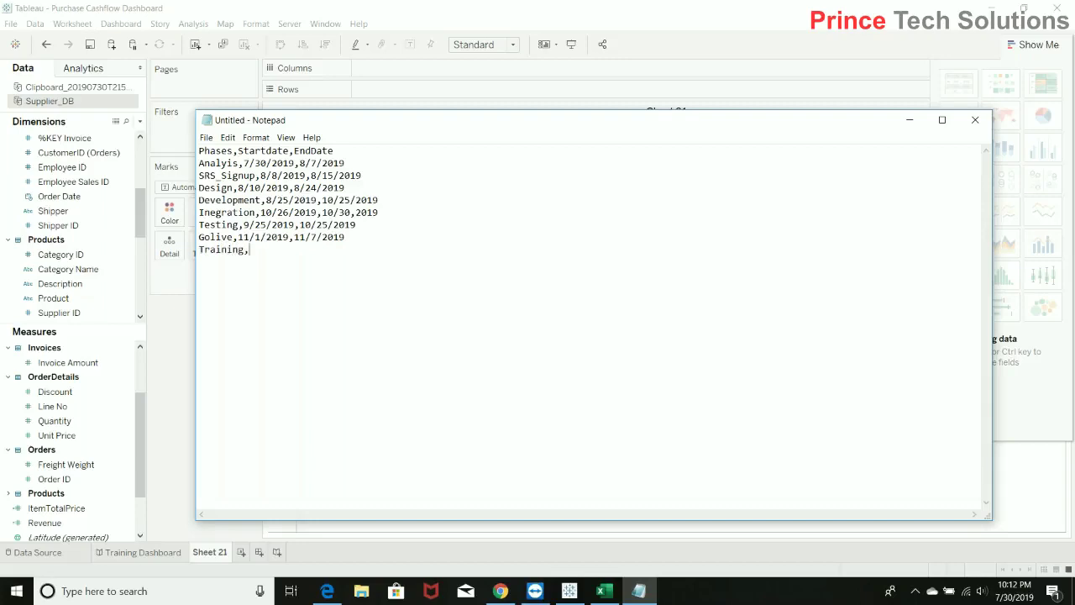
pyautogui.write('11/8/2019,11/15/2019')
pyautogui.press('Return')
pyautogui.hotkey('ctrl', 'a')
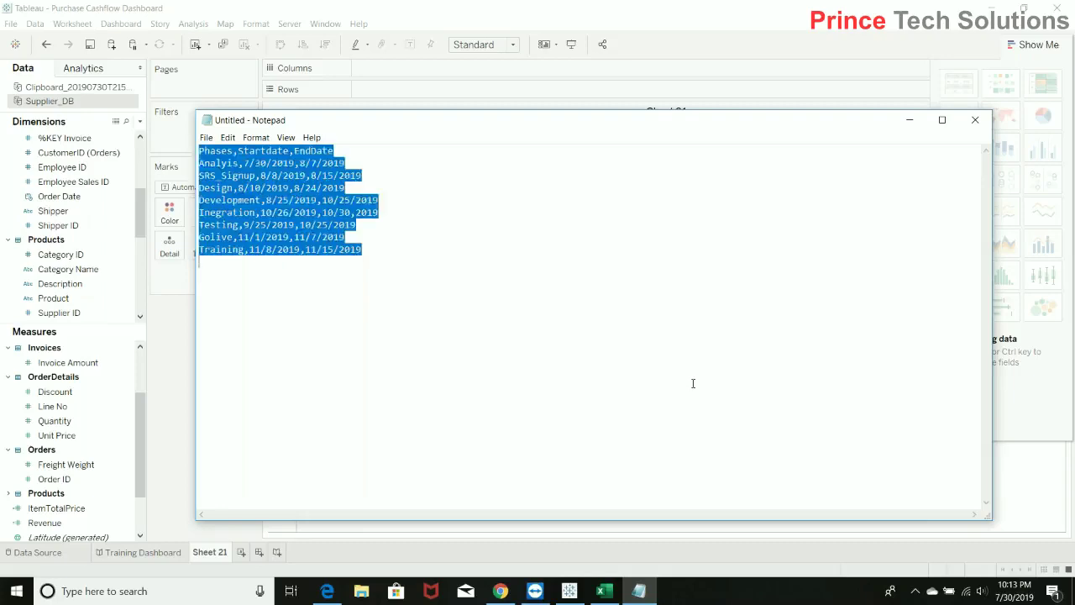
pyautogui.click(1024, 499)
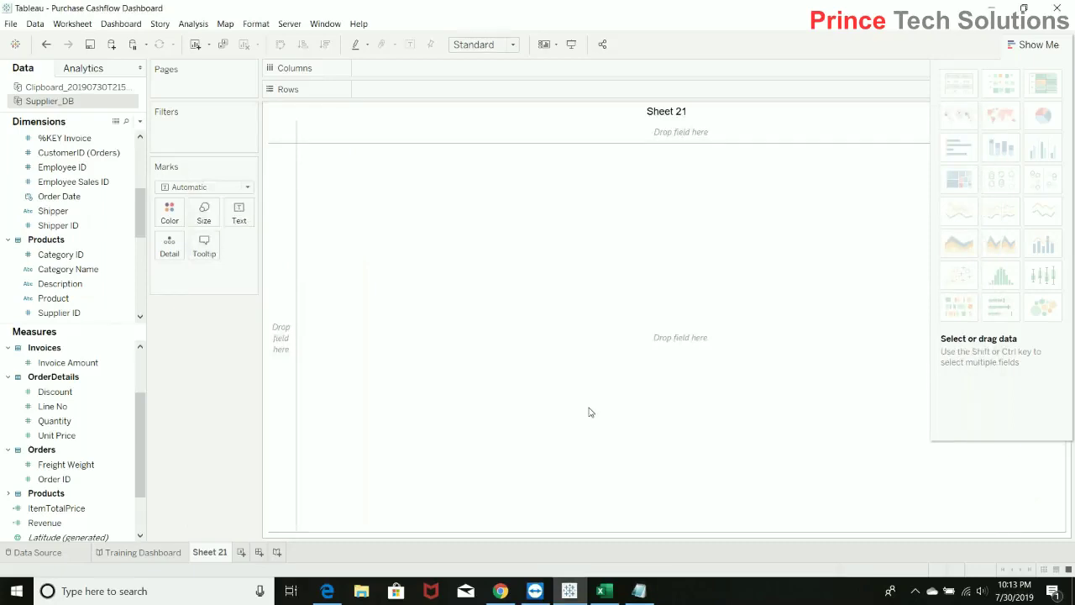
# Undo the faulty pasted data source and correct 10/30,2019 to 10/30/2019 in Notepad
pyautogui.hotkey('ctrl', 'v')
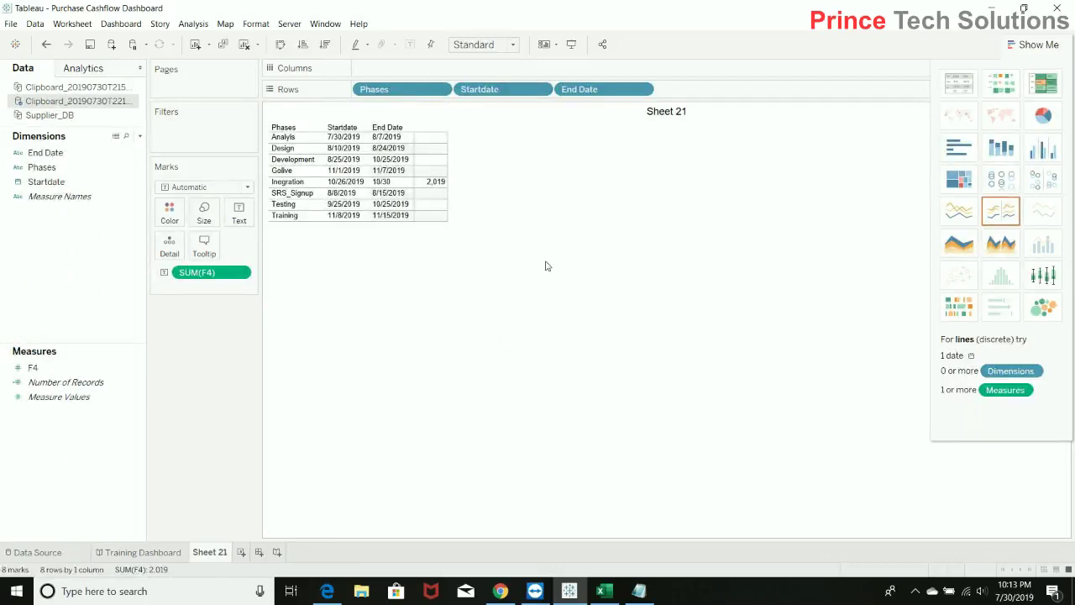
pyautogui.hotkey('ctrl', 'z')
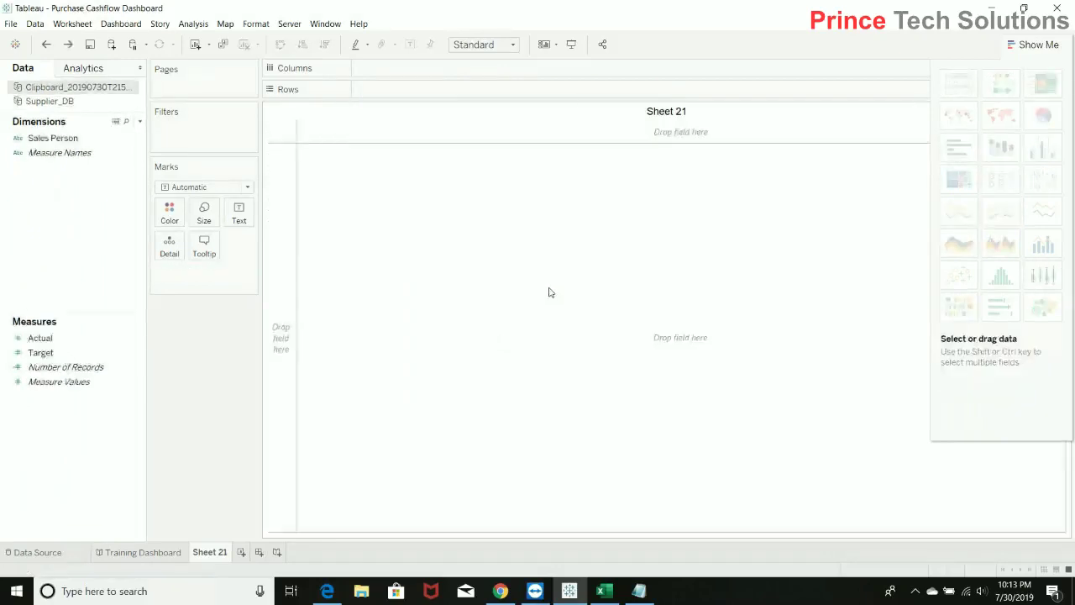
pyautogui.click(639, 590)
pyautogui.click(390, 250)
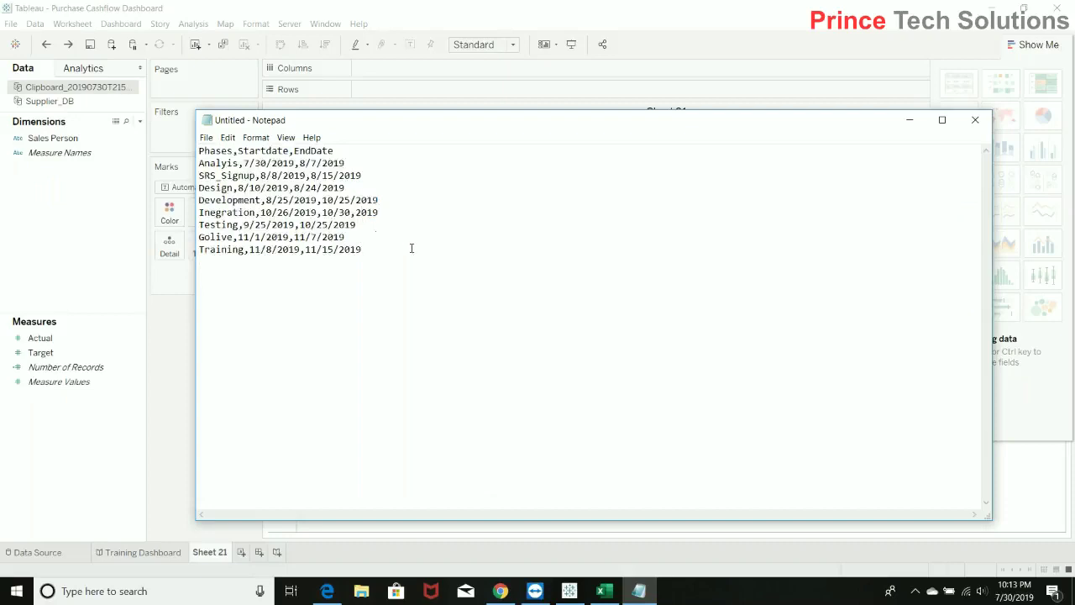
pyautogui.press('BackSpace')
pyautogui.write('/')
# Paste the corrected phase list into Tableau as a new data source
pyautogui.hotkey('ctrl', 'a')
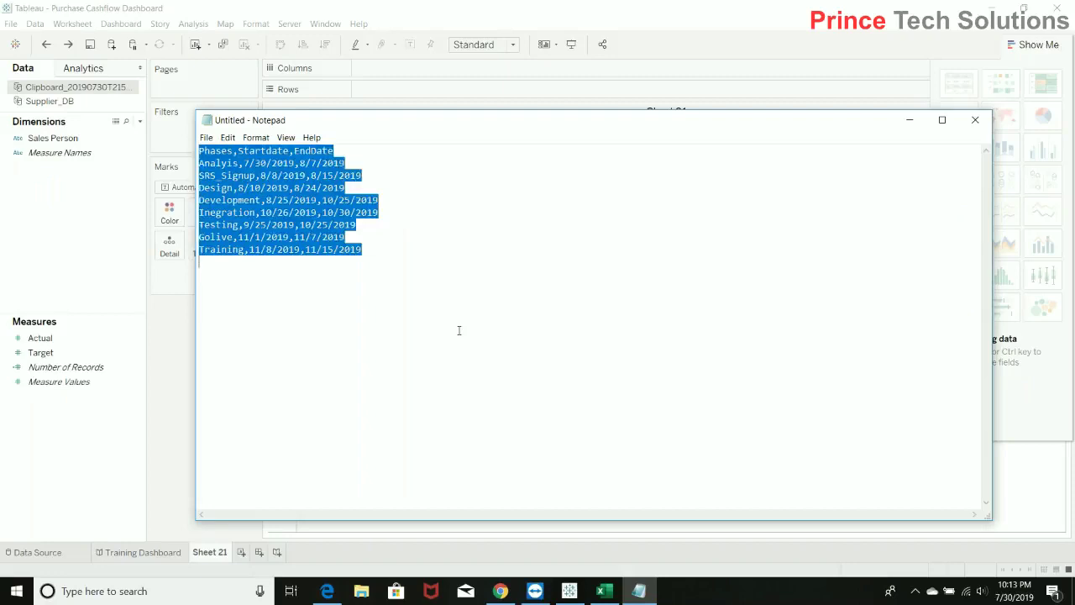
pyautogui.click(1034, 516)
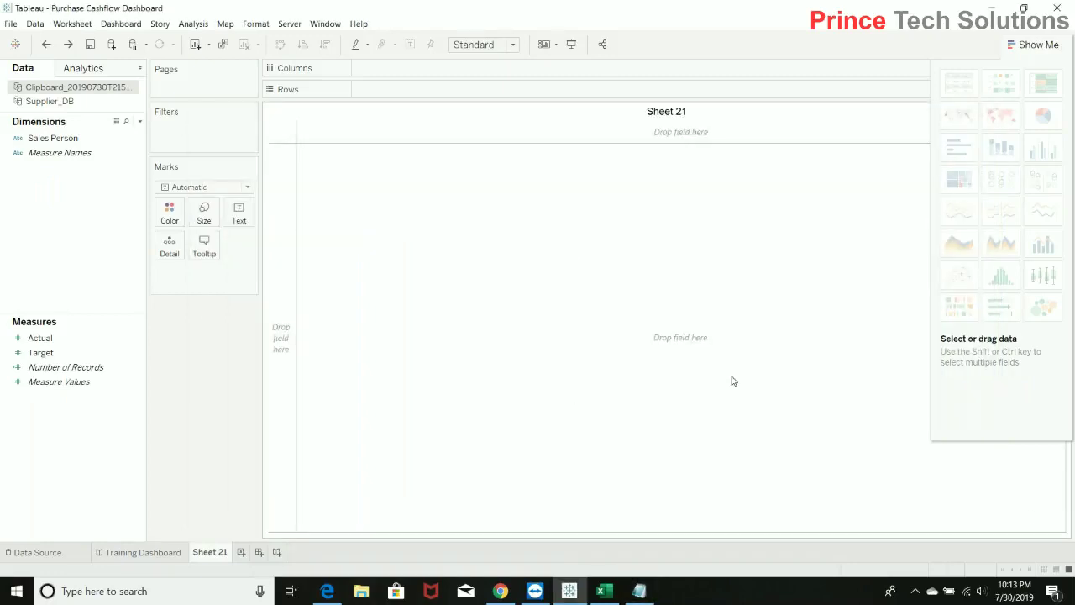
pyautogui.hotkey('ctrl', 'v')
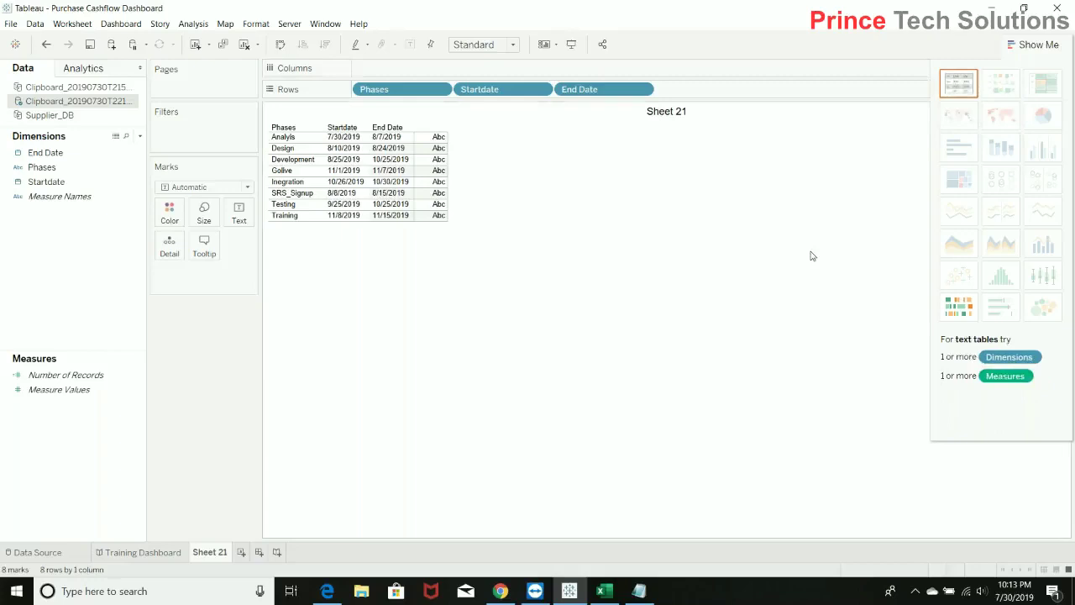
# Show End Date and Startdate as continuous Day values on 2019 axes
pyautogui.click(964, 314)
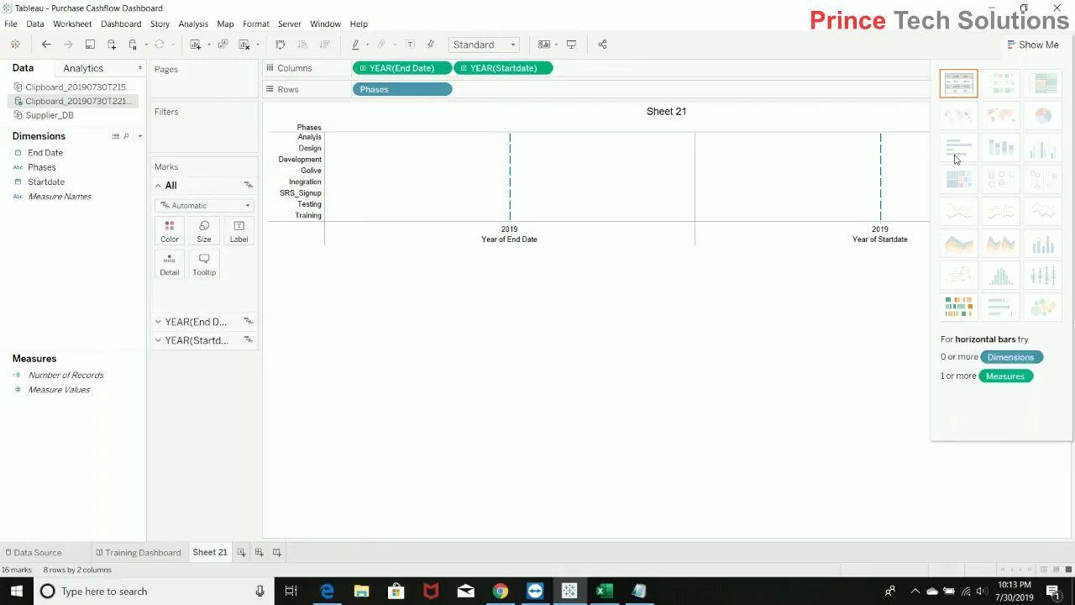
pyautogui.click(1034, 49)
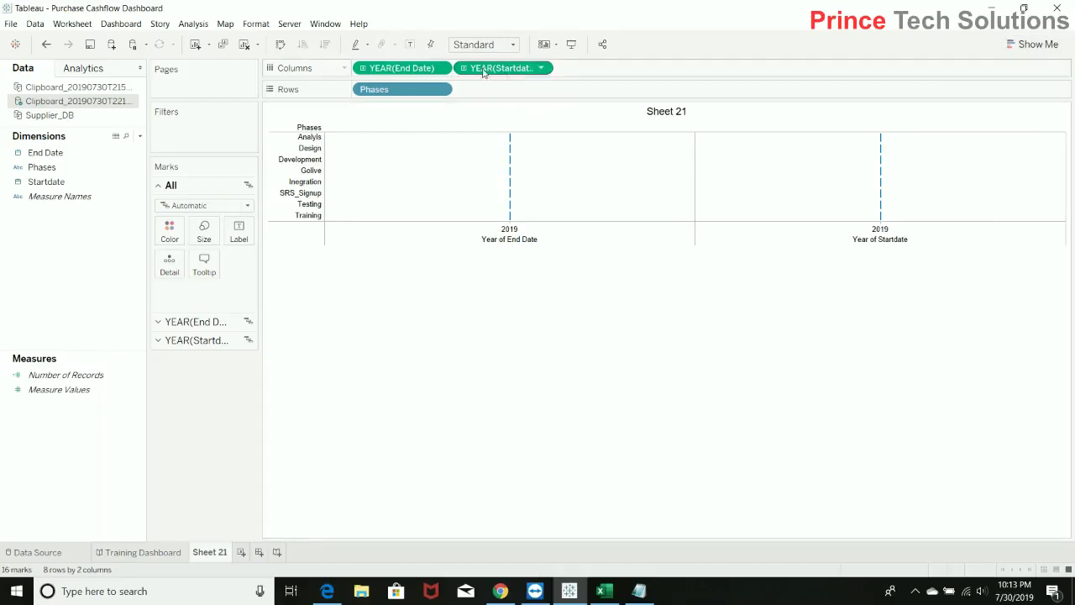
pyautogui.click(441, 68)
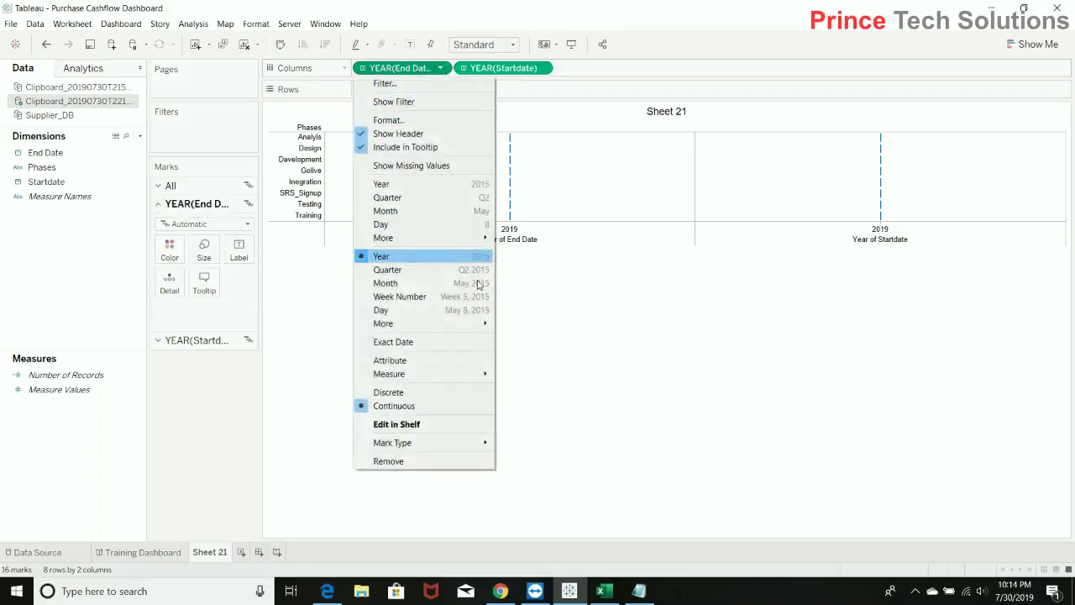
pyautogui.press('Escape')
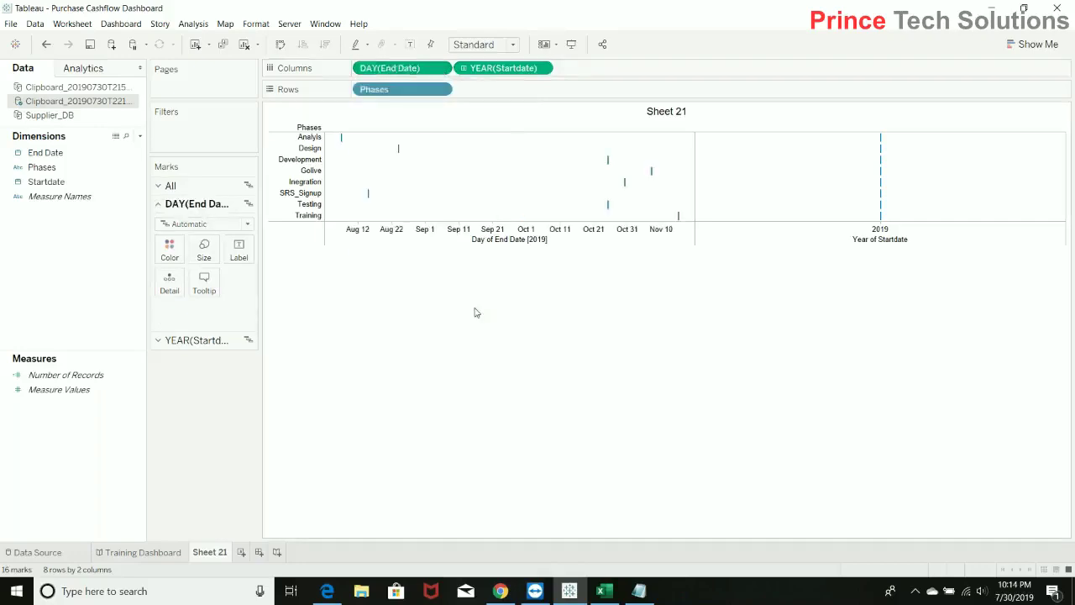
pyautogui.click(540, 68)
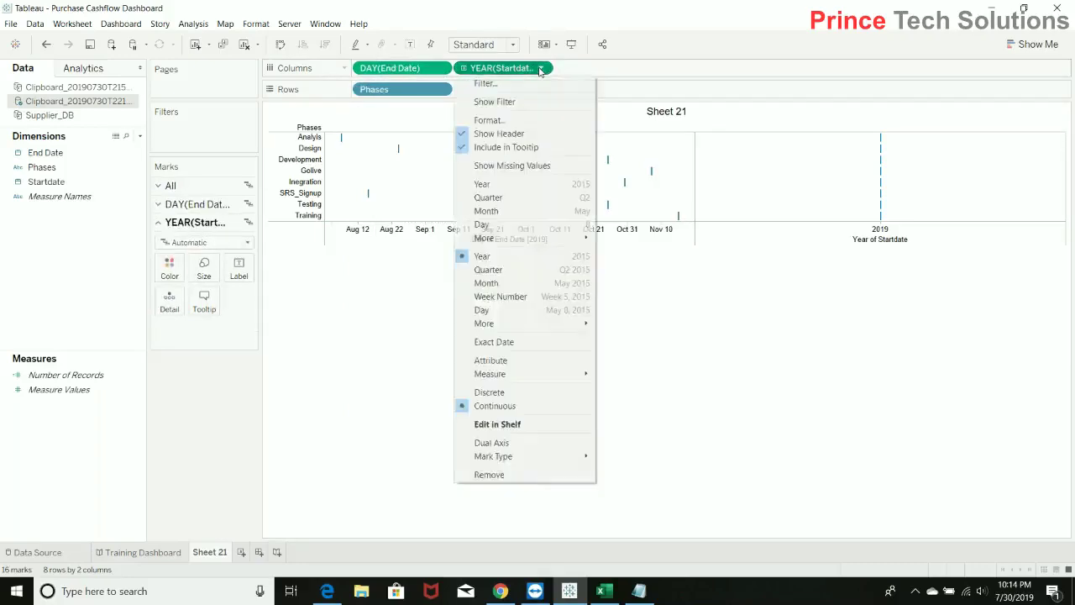
pyautogui.click(525, 311)
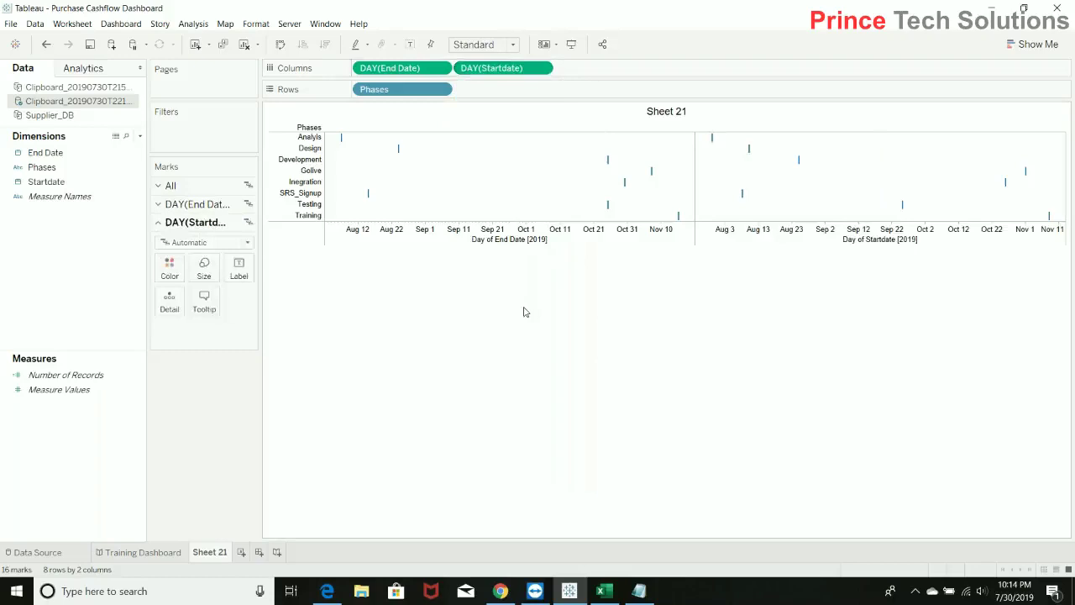
# Try reordering the date pills and swapping rows and columns, leaving the phase view unchanged
pyautogui.moveTo(404, 71); pyautogui.dragTo(588, 69)
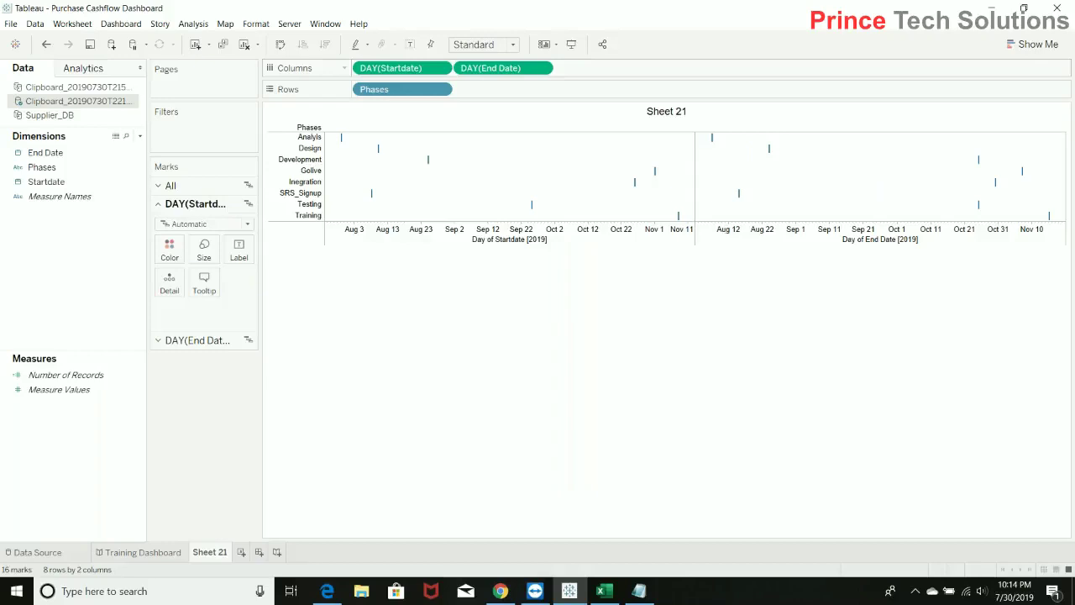
pyautogui.click(1034, 45)
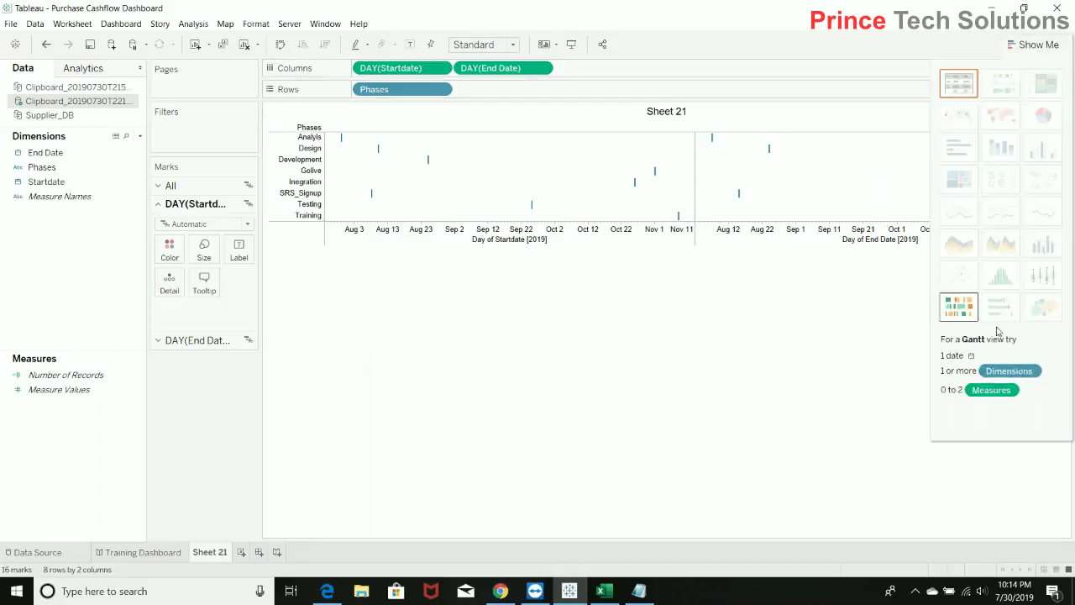
pyautogui.click(963, 312)
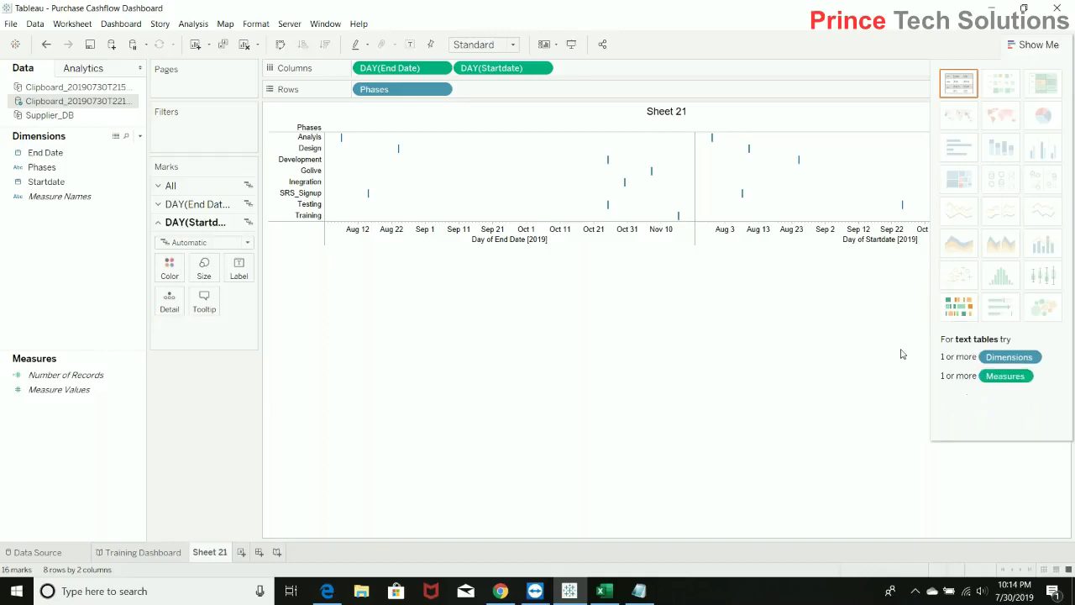
pyautogui.click(282, 44)
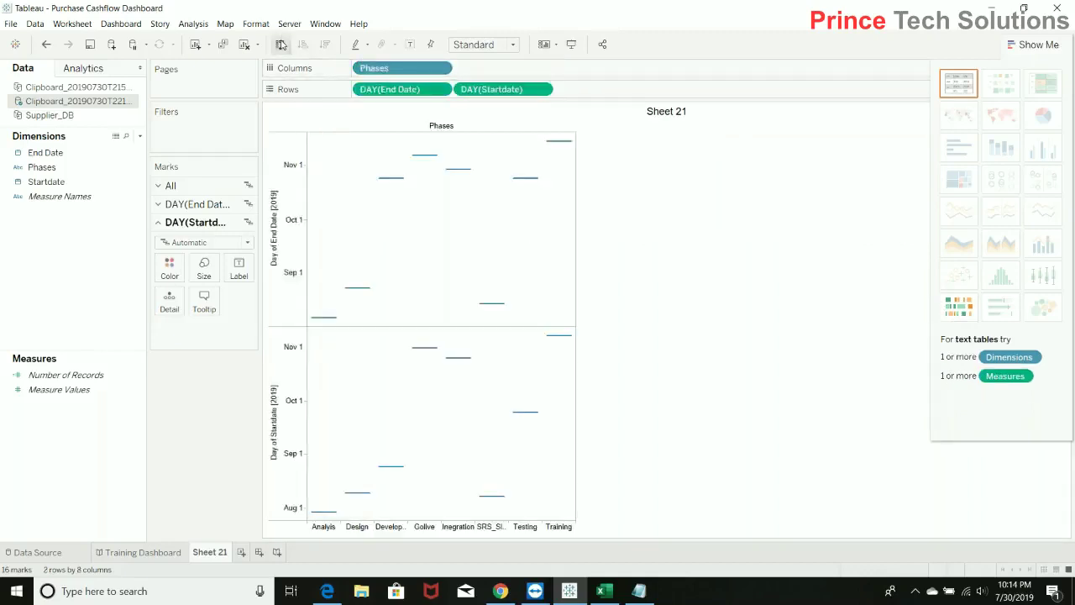
pyautogui.click(281, 44)
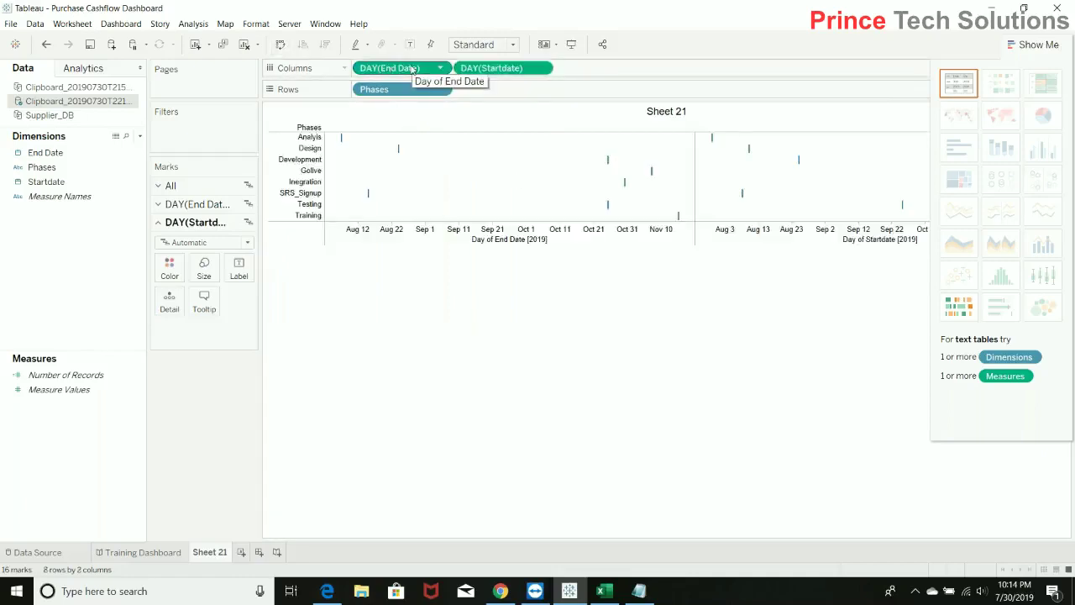
# Create a new calculated field named Duration
pyautogui.rightClick(43, 264)
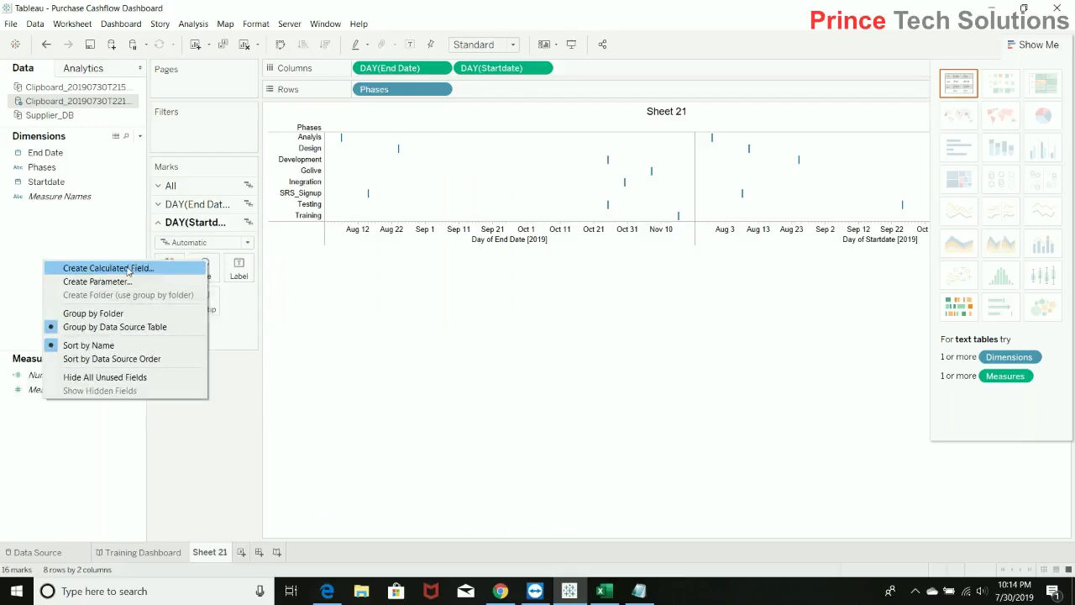
pyautogui.rightClick(59, 449)
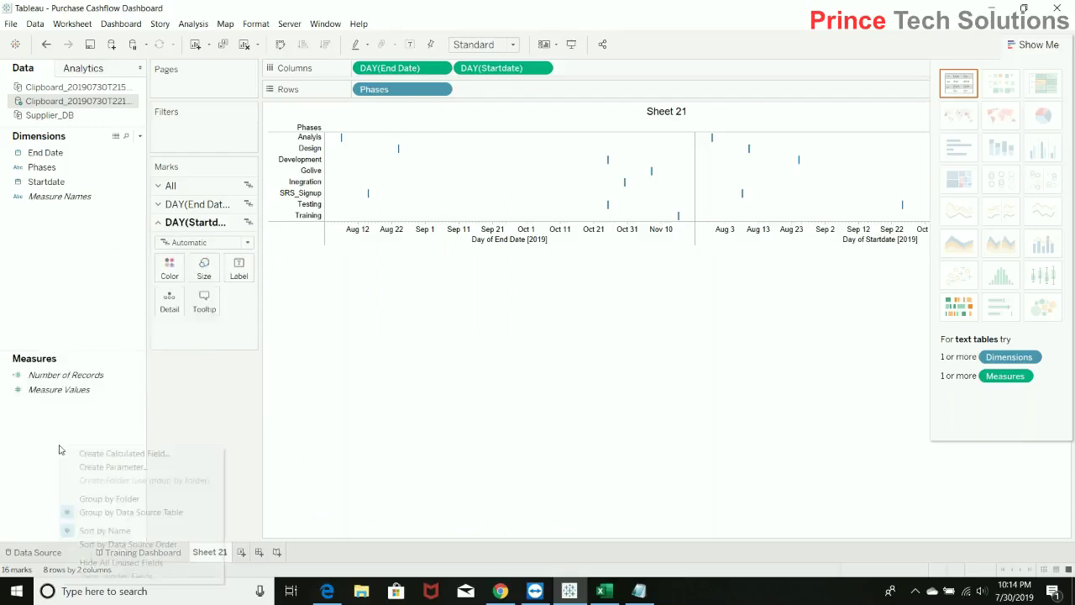
pyautogui.click(143, 458)
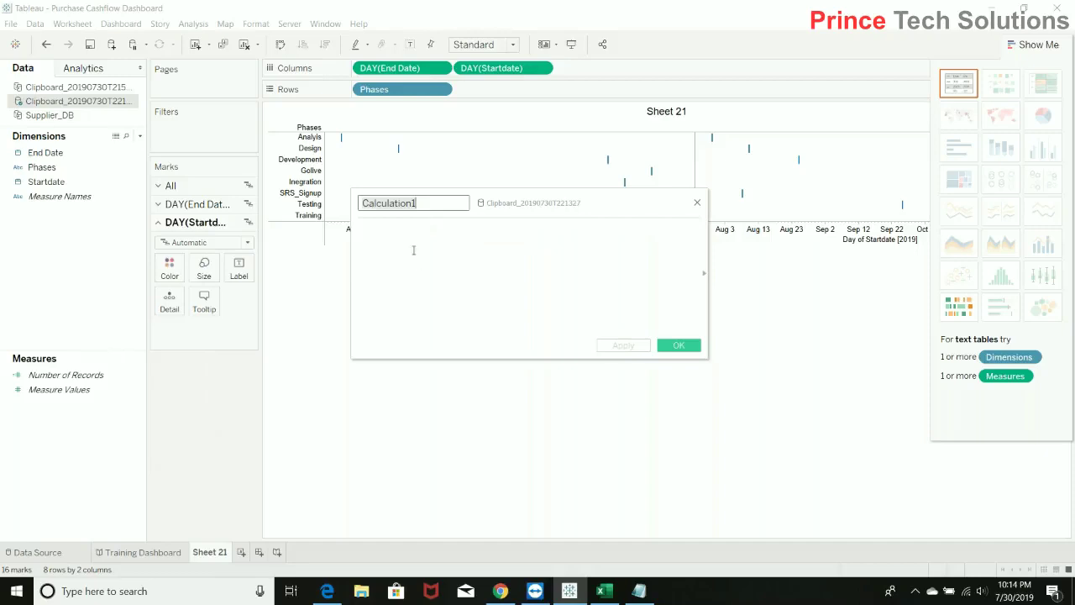
pyautogui.write('Duration')
pyautogui.press('Tab')
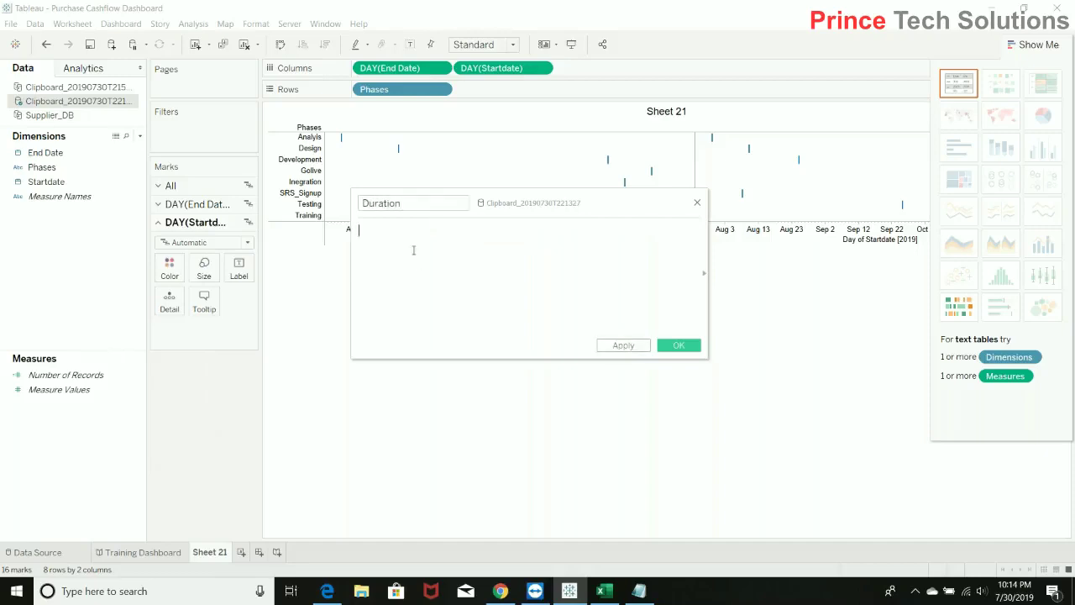
# Enter the Duration formula [End Date]-[Startdate]
pyautogui.write('end')
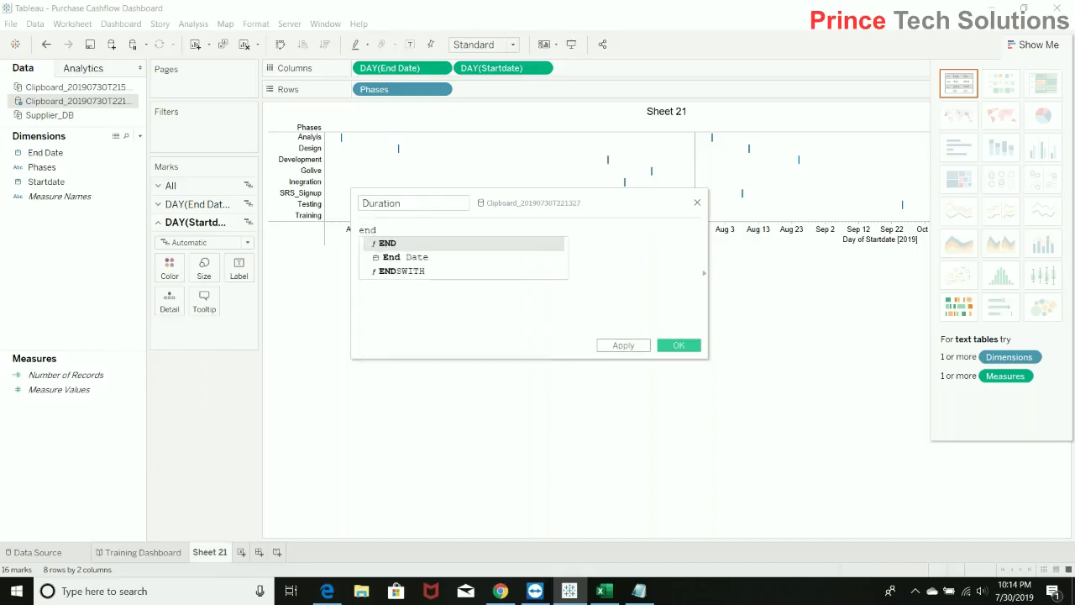
pyautogui.press('Down')
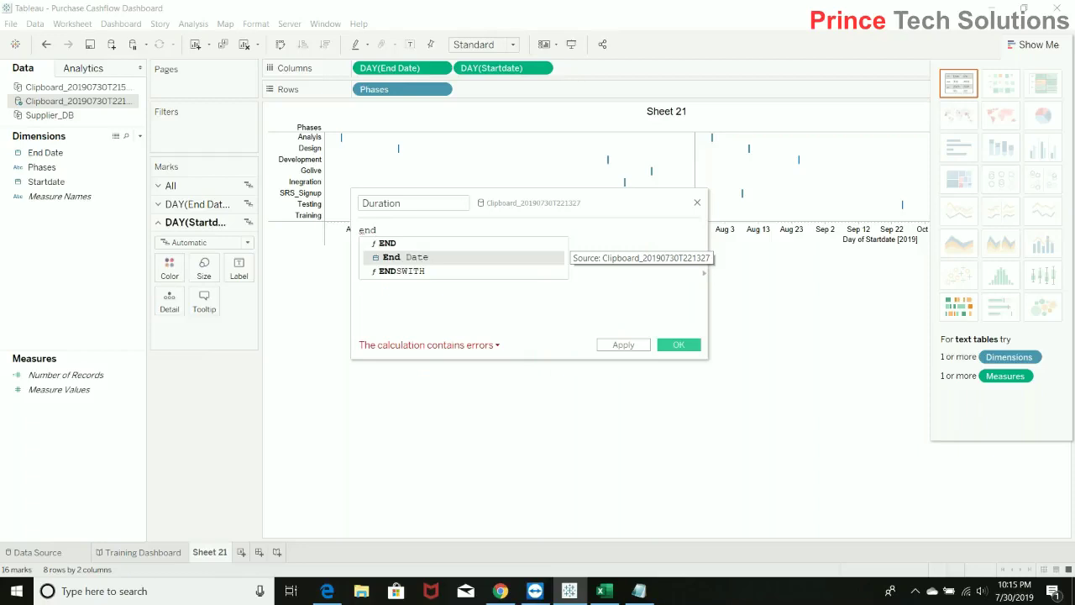
pyautogui.press('Up')
pyautogui.press('Return')
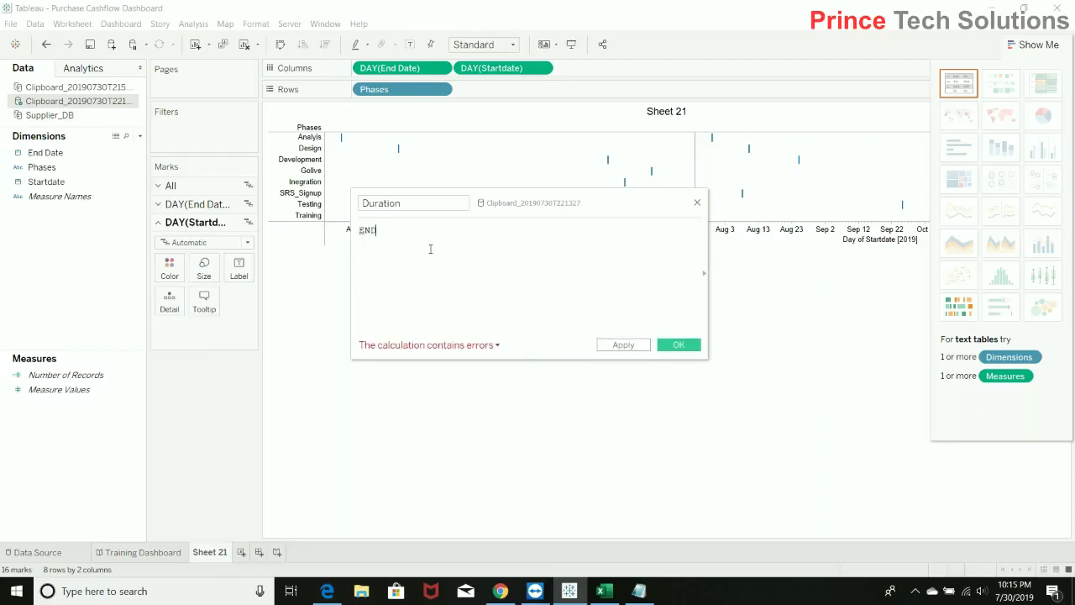
pyautogui.press('BackSpace')
pyautogui.press('BackSpace')
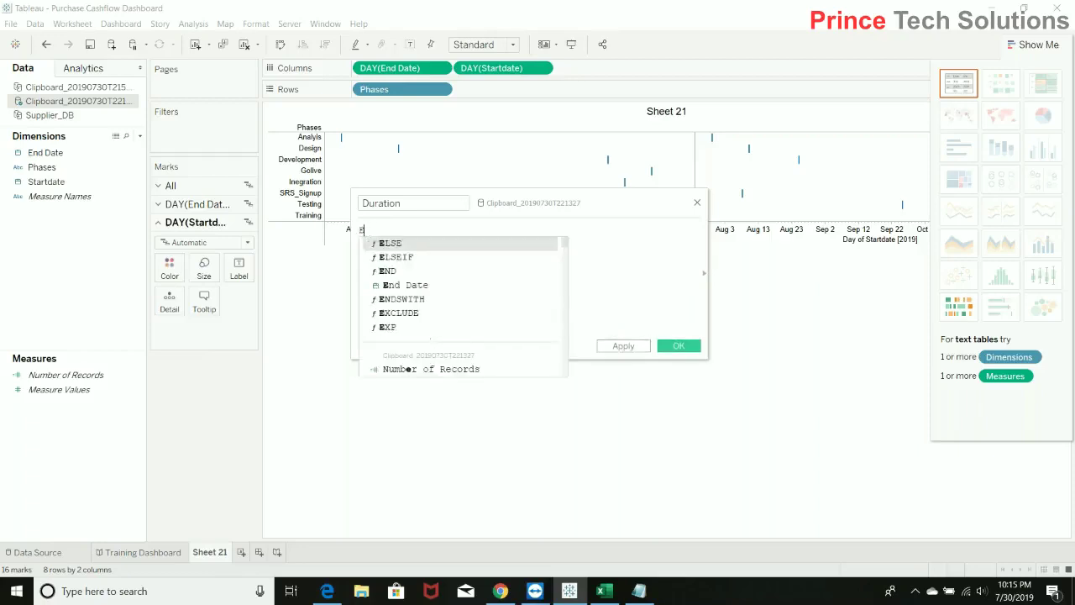
pyautogui.press('BackSpace')
pyautogui.write('En')
pyautogui.press('Down')
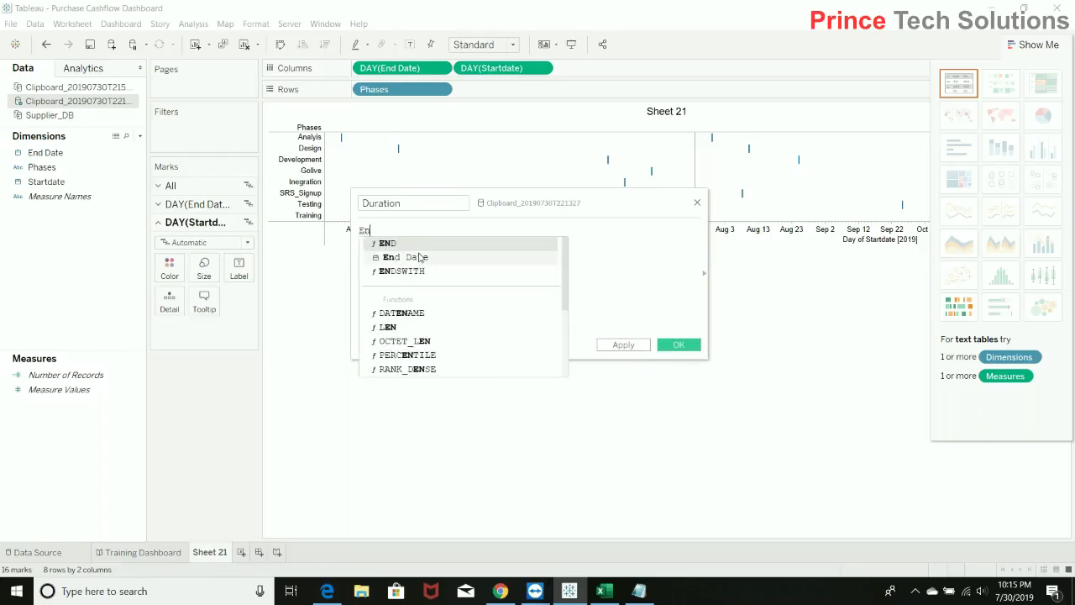
pyautogui.press('Return')
pyautogui.write('-Star')
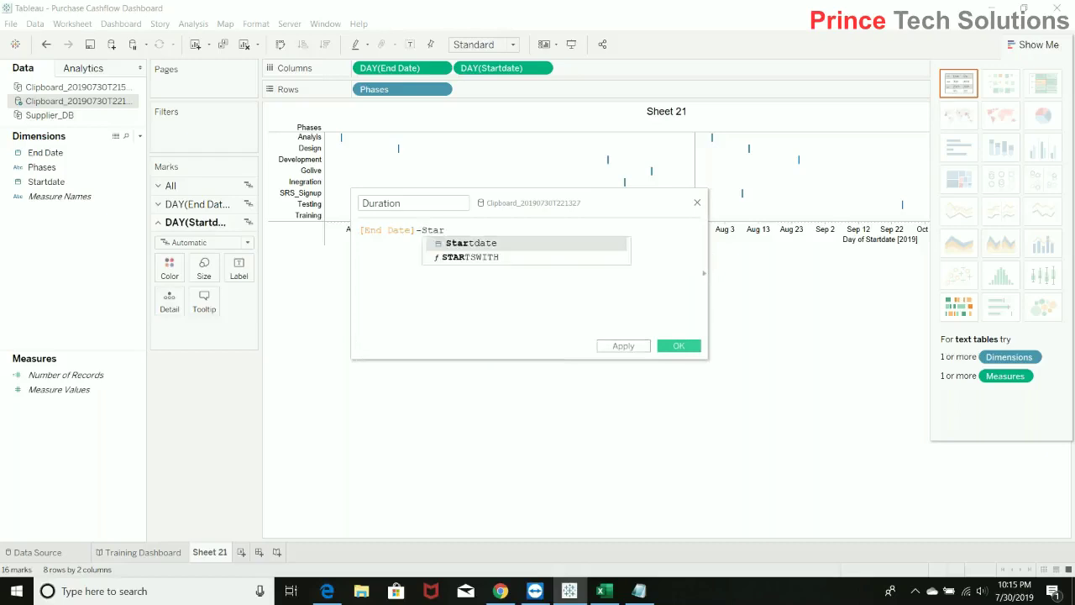
pyautogui.press('Return')
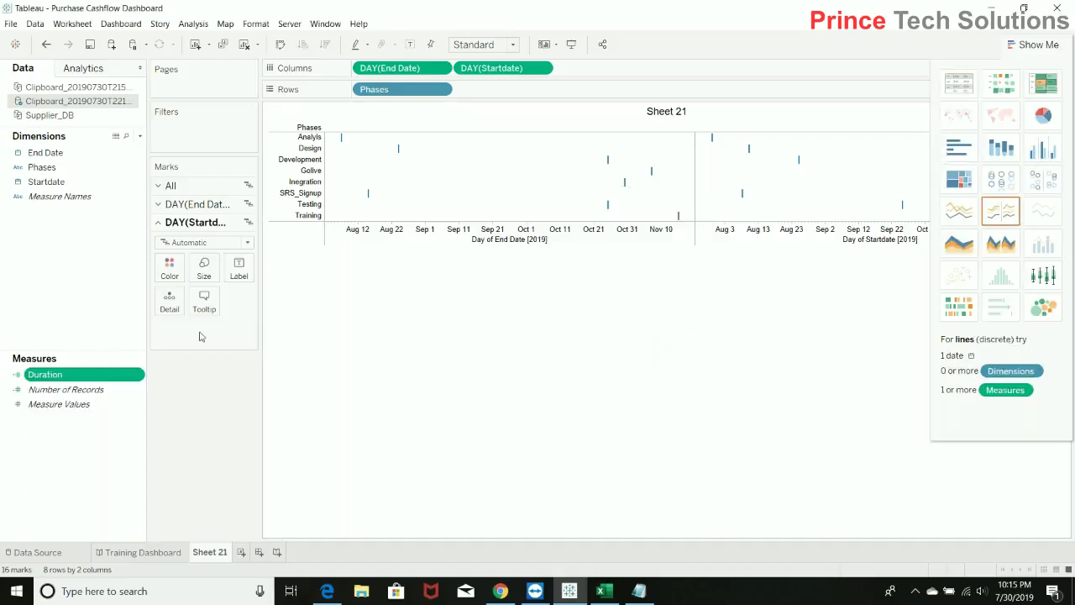
# Add SUM(Duration) to the view, keeping DAY(End Date) and DAY(Startdate) on Columns
pyautogui.doubleClick(71, 380)
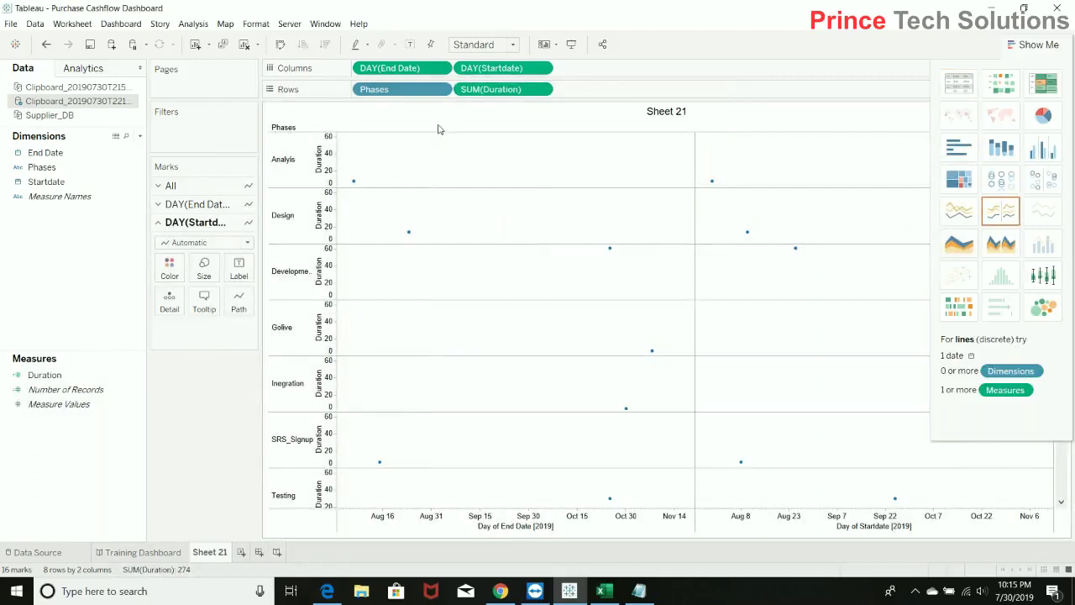
pyautogui.click(542, 71)
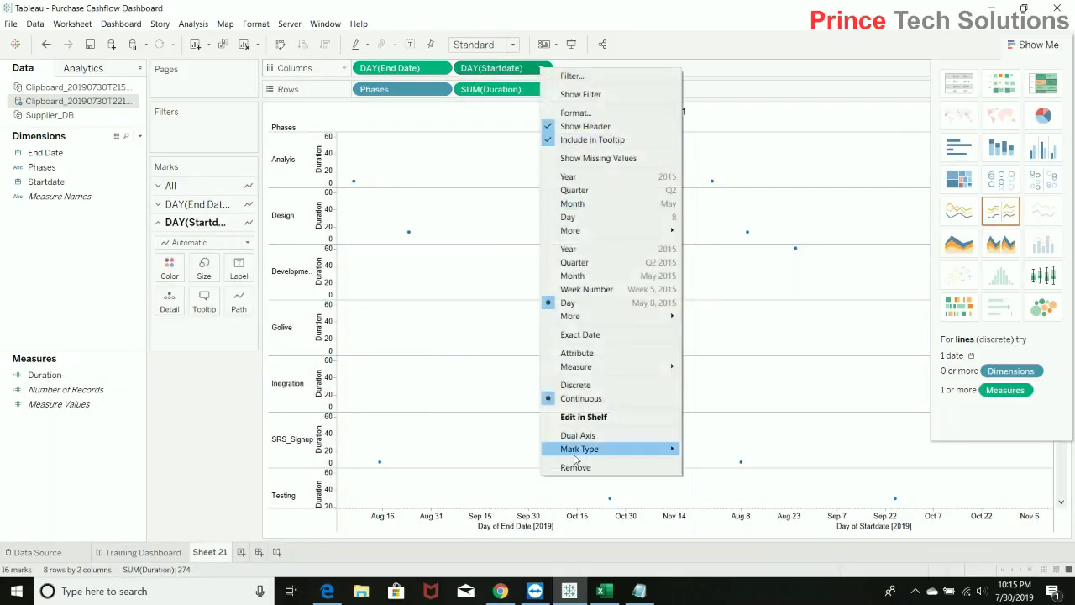
pyautogui.click(588, 475)
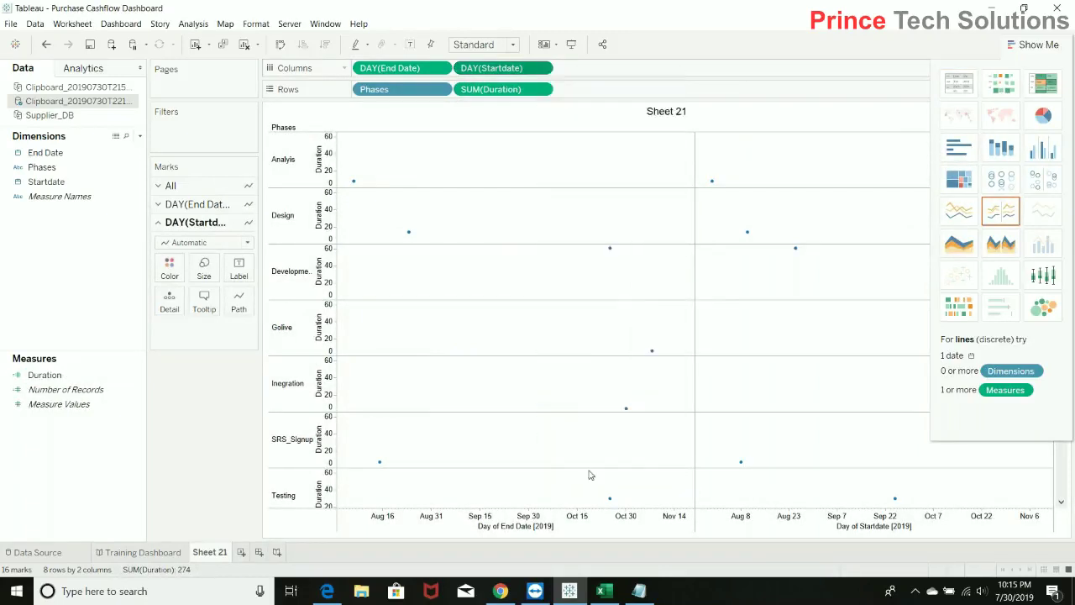
pyautogui.click(438, 68)
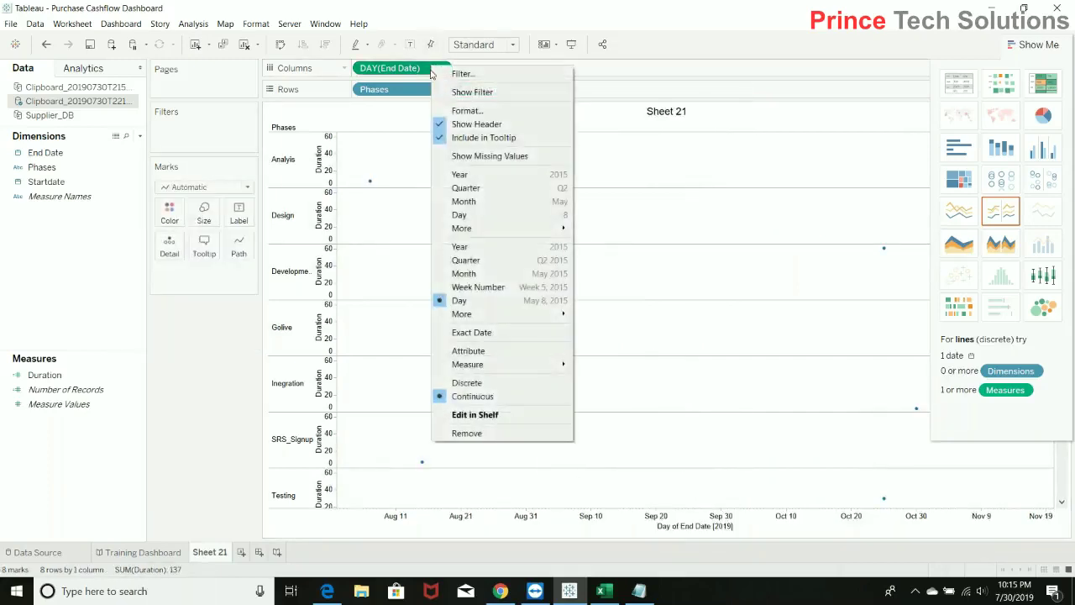
pyautogui.click(491, 435)
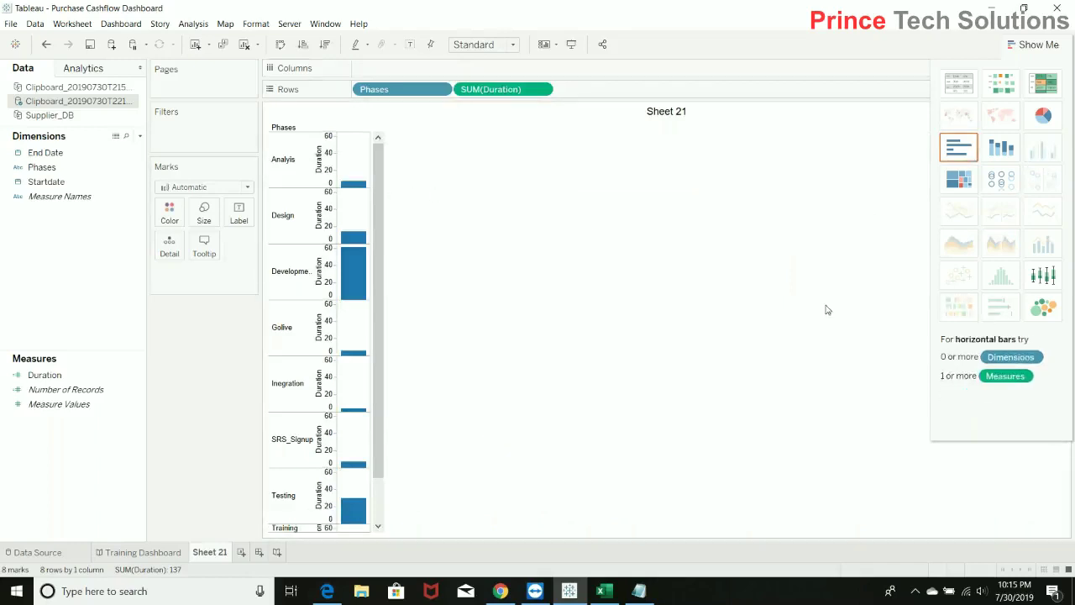
pyautogui.hotkey('ctrl', 'z')
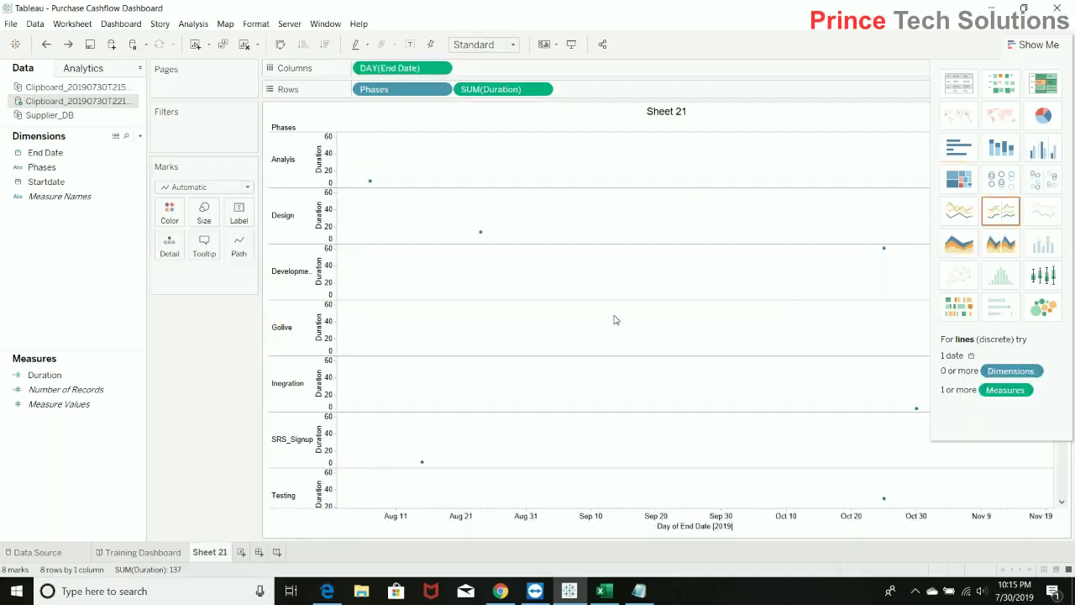
pyautogui.hotkey('ctrl', 'z')
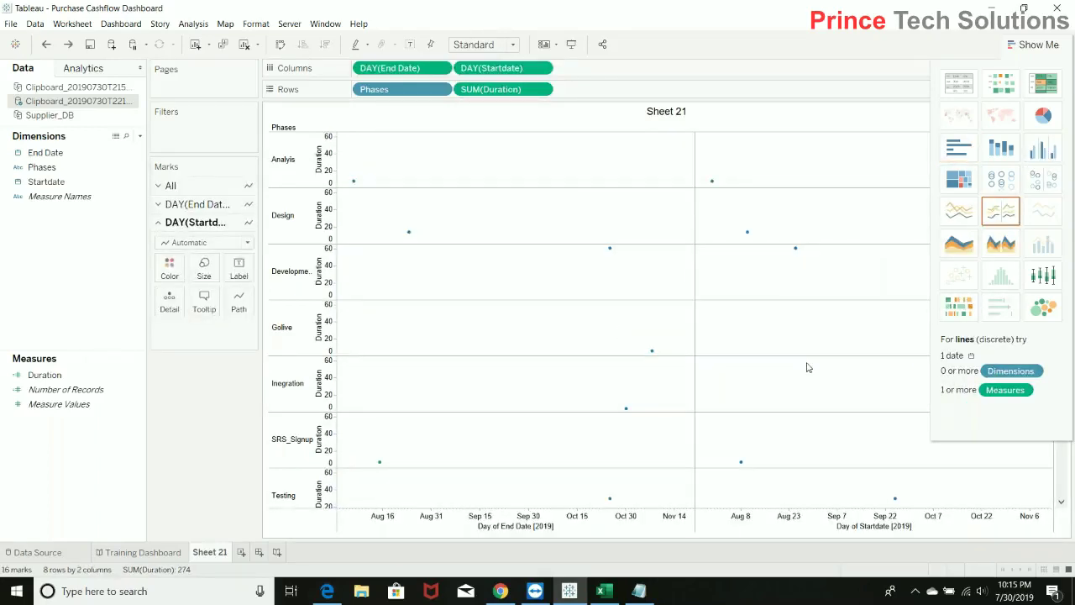
# Switch the view to Gantt bars and make DAY(End Date) a dual axis
pyautogui.click(967, 310)
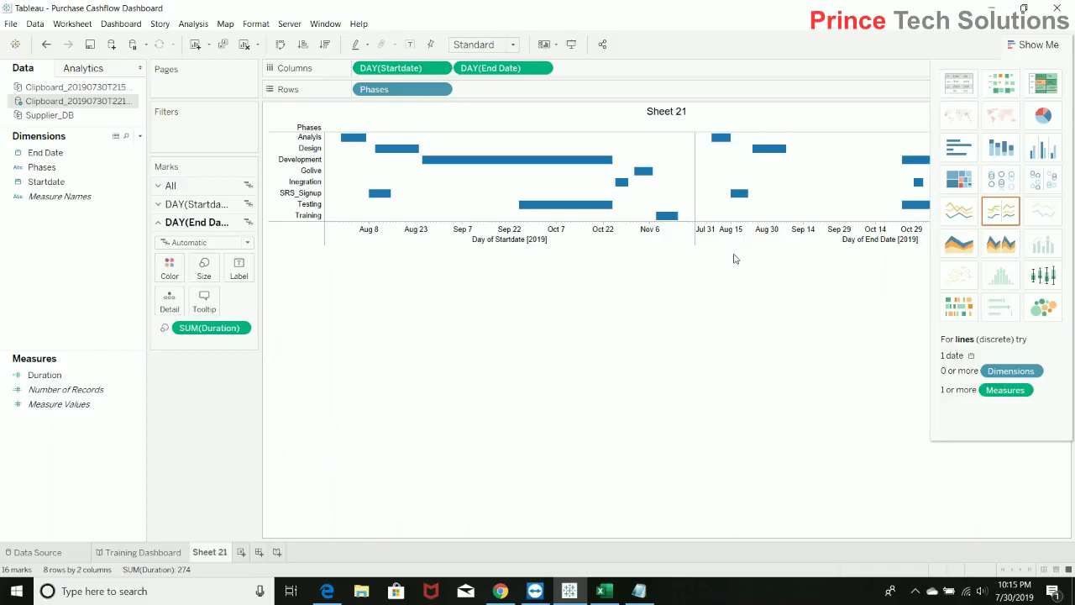
pyautogui.click(1033, 43)
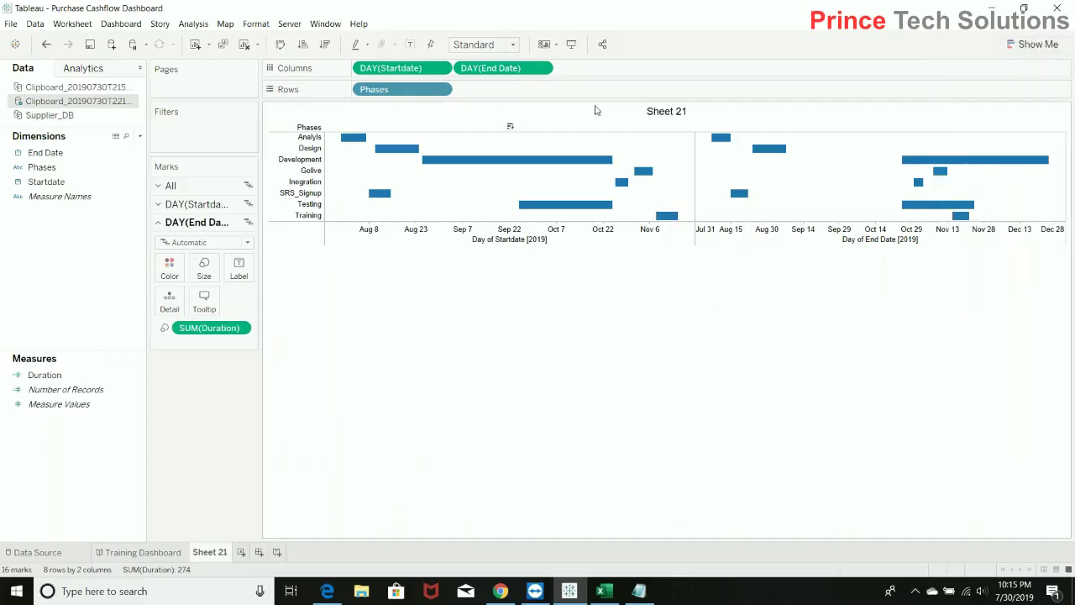
pyautogui.click(549, 74)
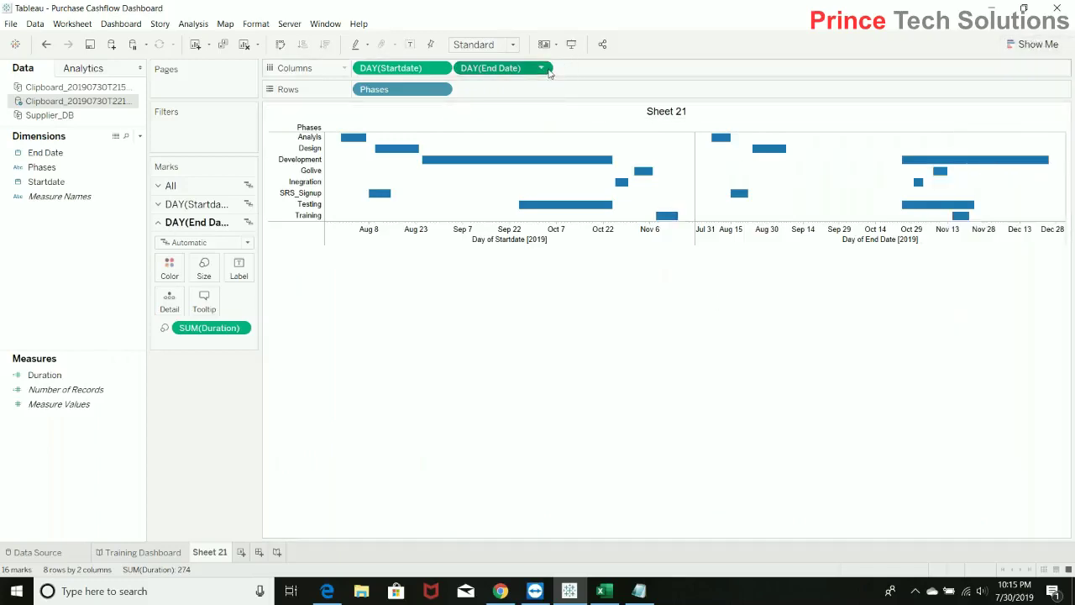
pyautogui.click(543, 68)
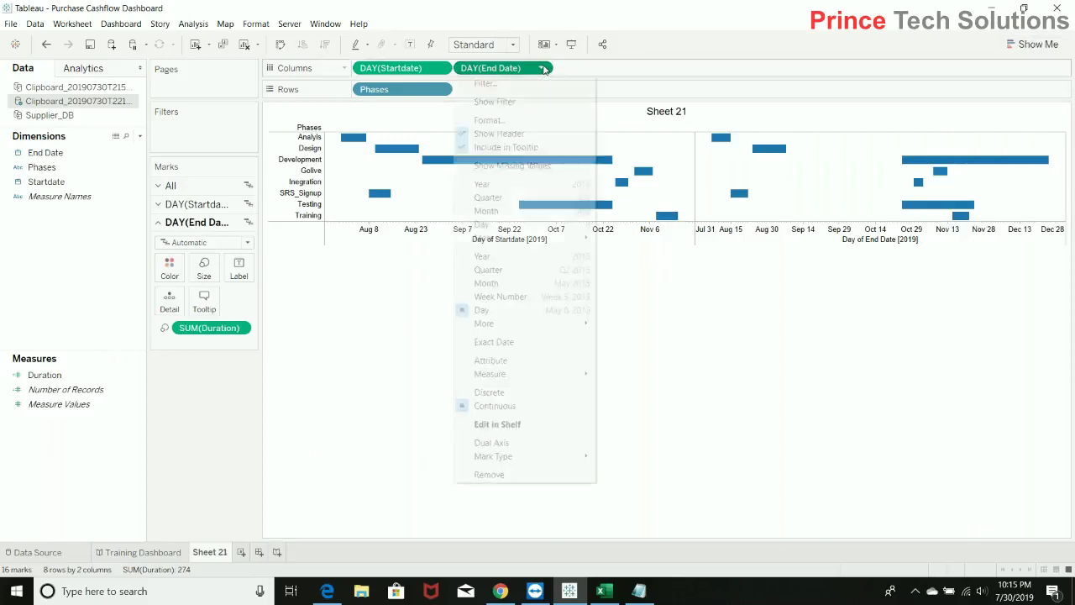
pyautogui.click(492, 443)
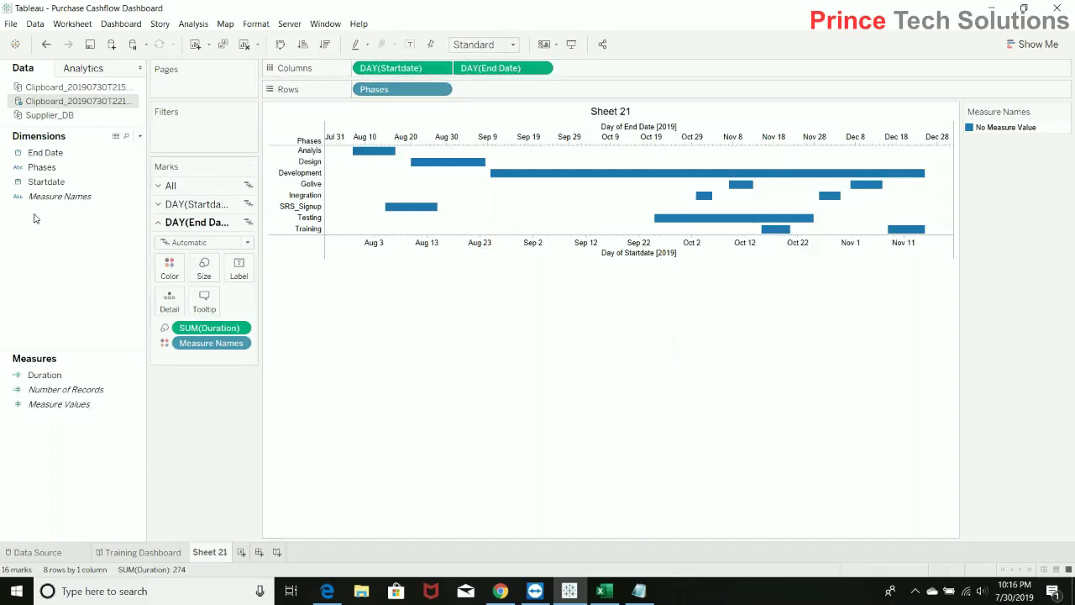
# Put Phases on Color so each of the eight phases gets its own bar colour
pyautogui.click(50, 170)
pyautogui.moveTo(50, 169); pyautogui.dragTo(210, 342)
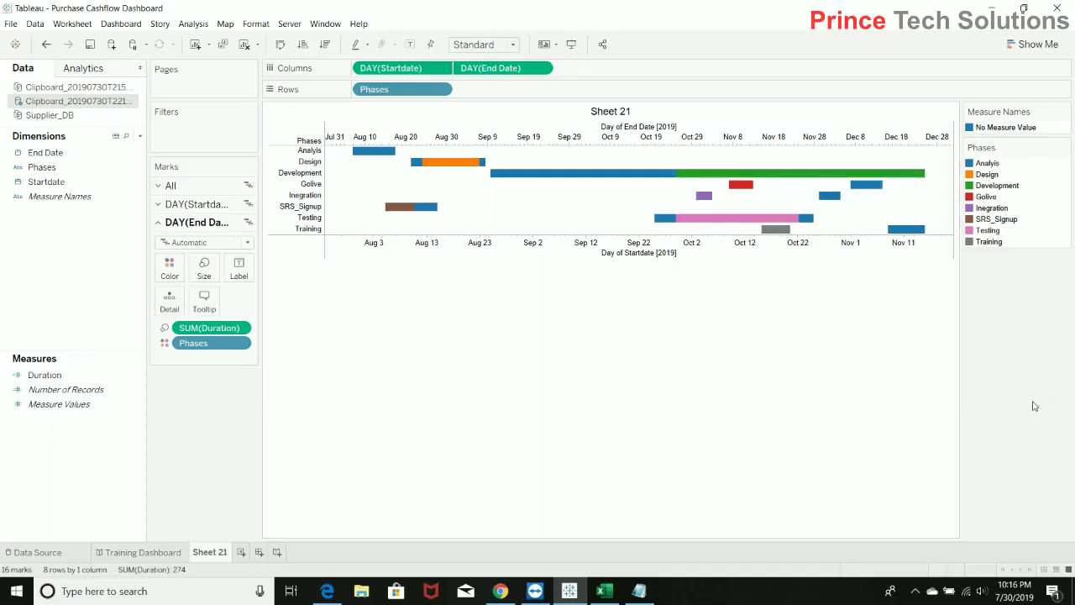
pyautogui.moveTo(371, 153)
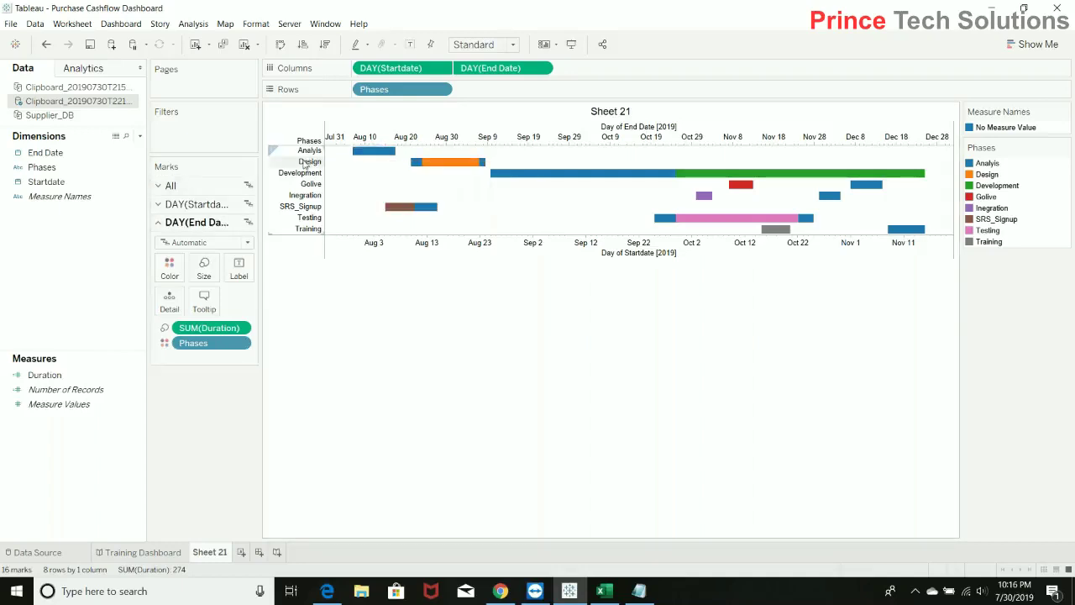
pyautogui.moveTo(419, 163)
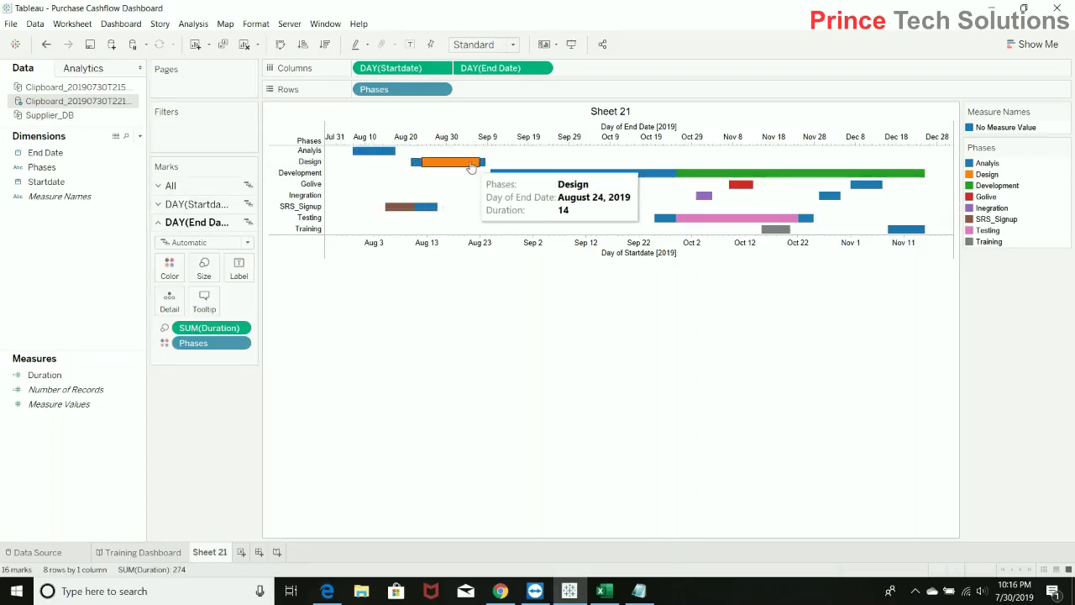
pyautogui.moveTo(530, 175)
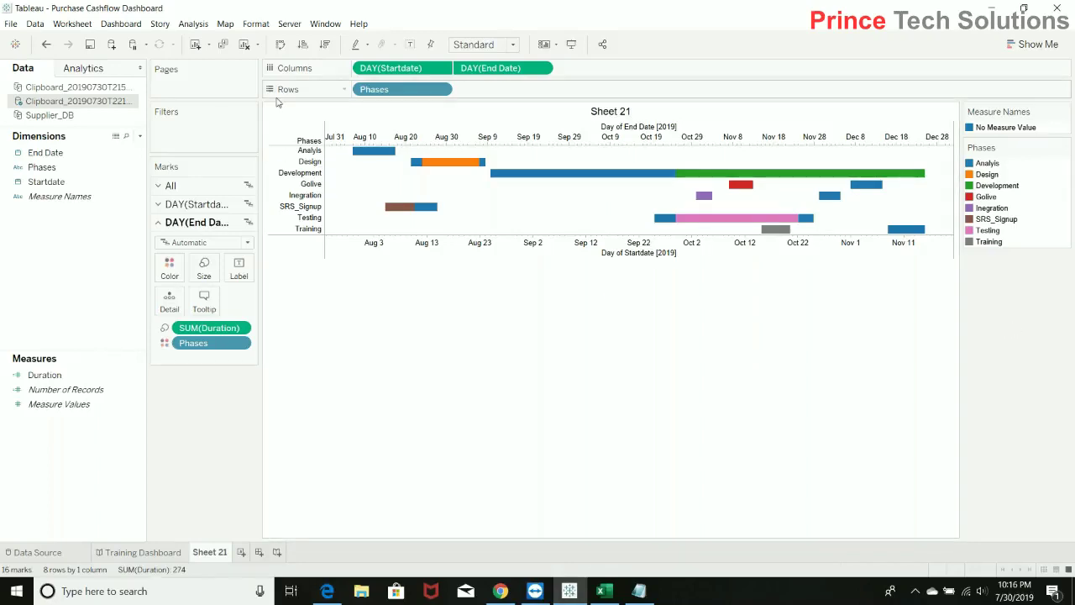
pyautogui.moveTo(475, 162)
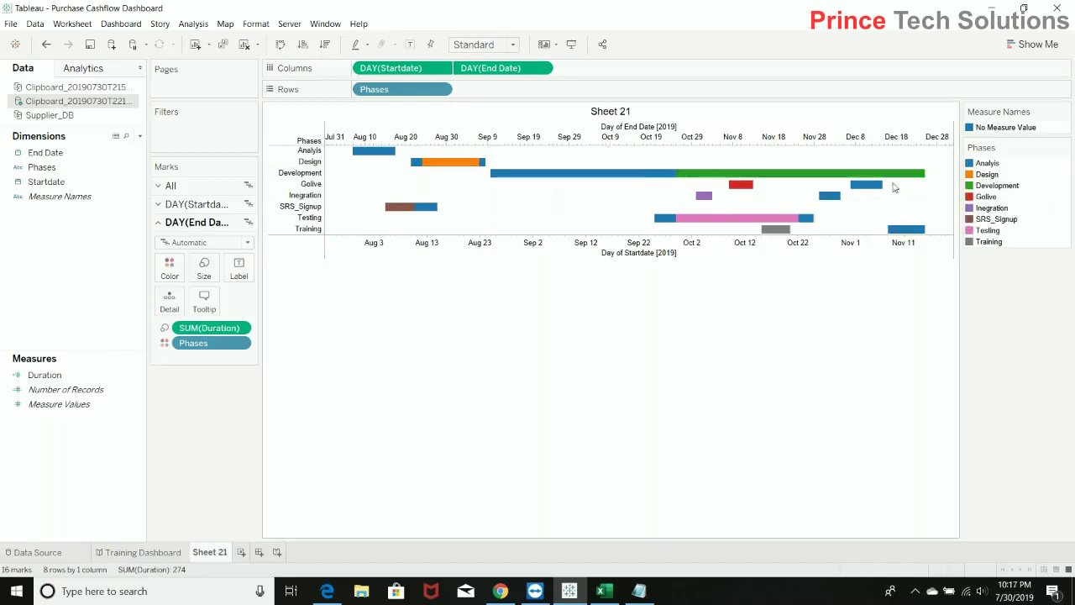
# Save the workbook, save the Clipboard data source as an extract, and start renaming Sheet 21
pyautogui.click(89, 45)
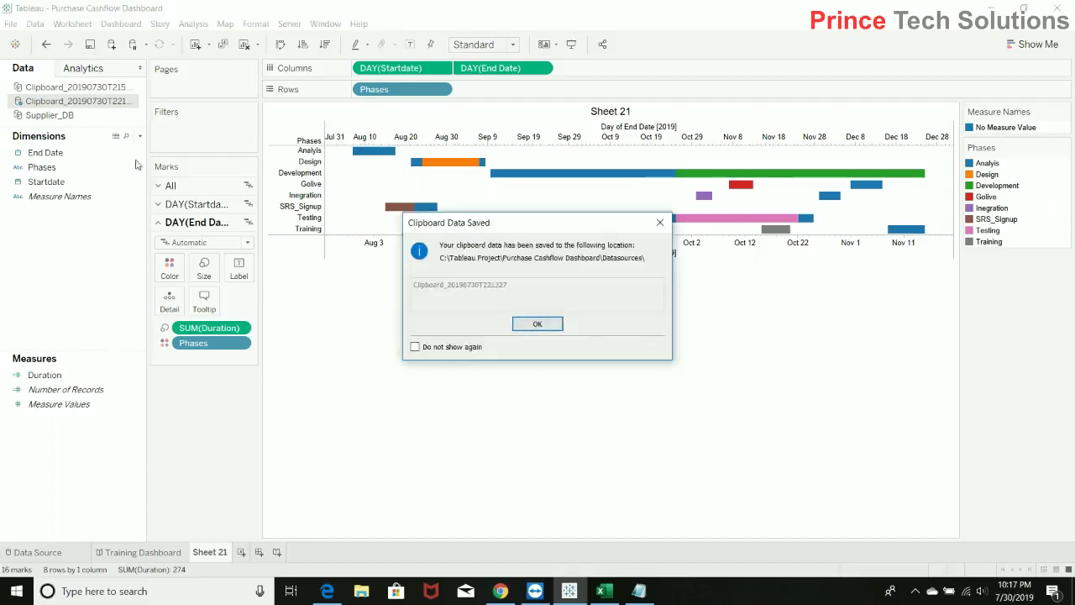
pyautogui.click(534, 325)
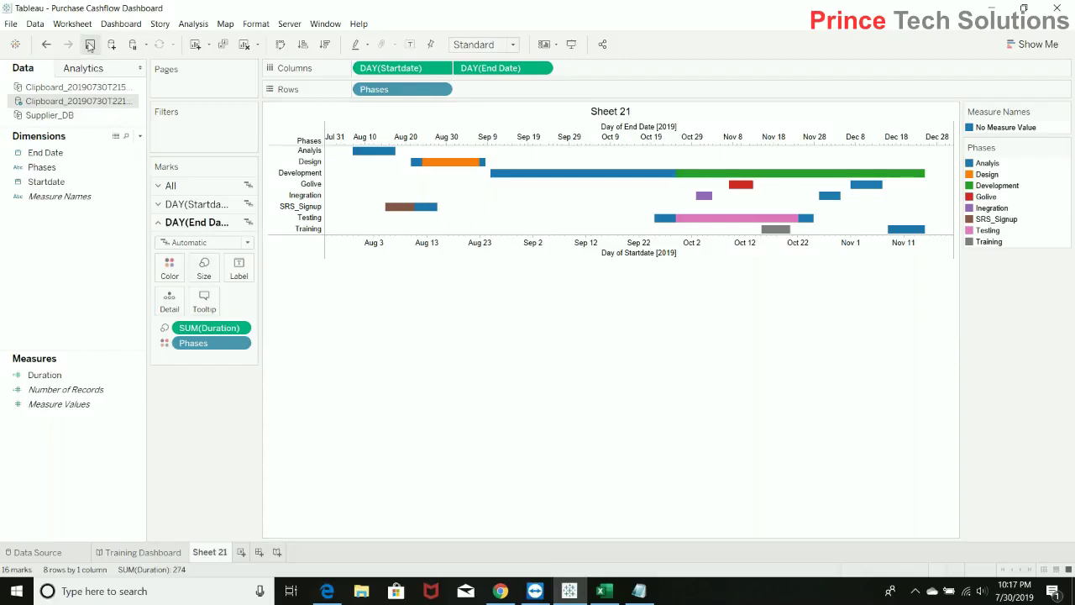
pyautogui.rightClick(52, 100)
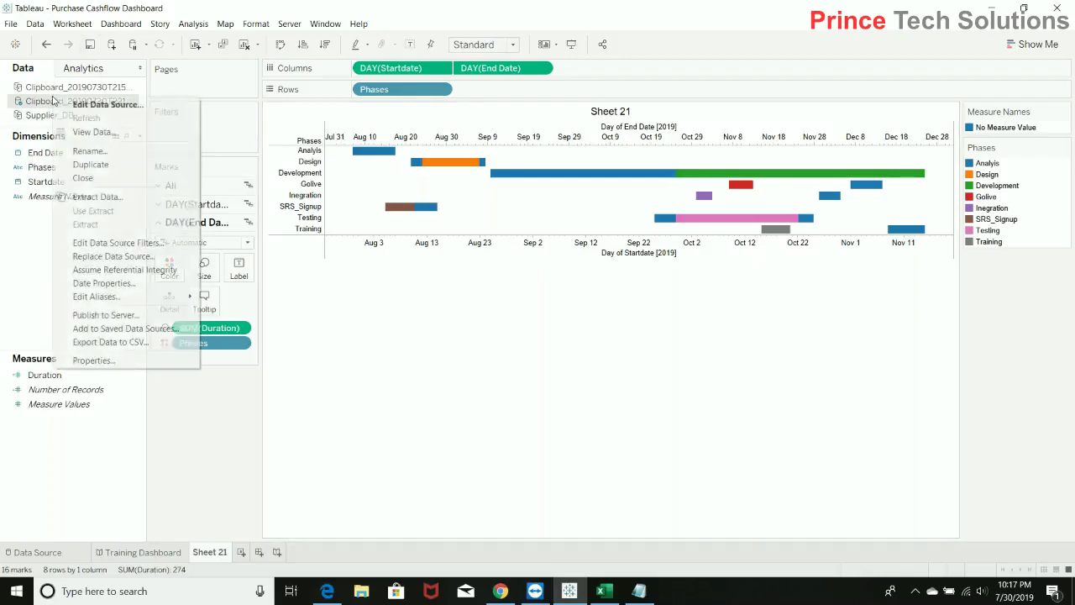
pyautogui.click(94, 195)
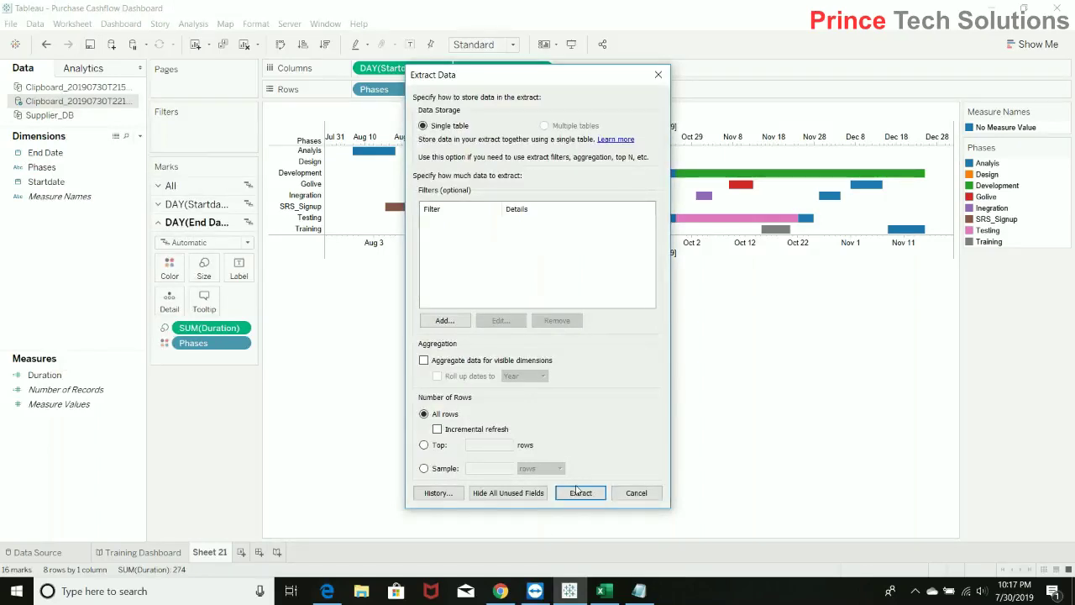
pyautogui.click(581, 493)
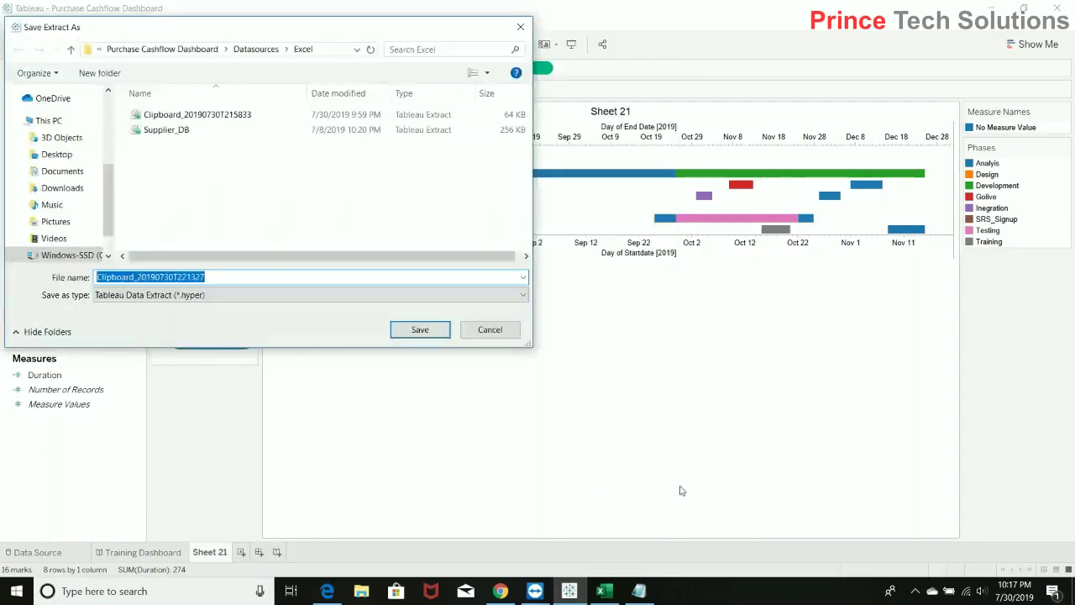
pyautogui.click(432, 331)
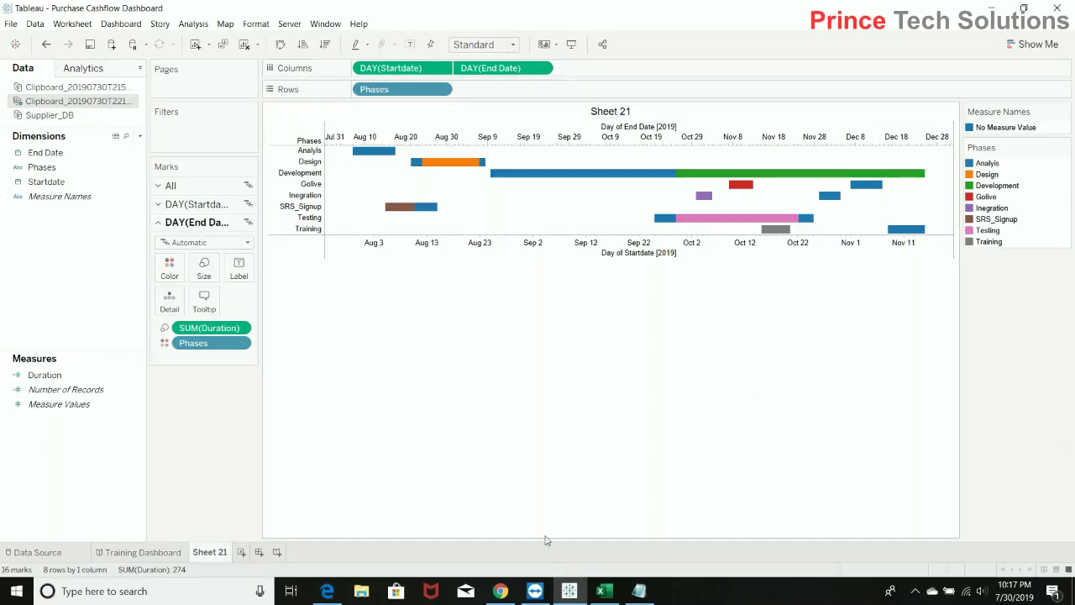
pyautogui.doubleClick(214, 556)
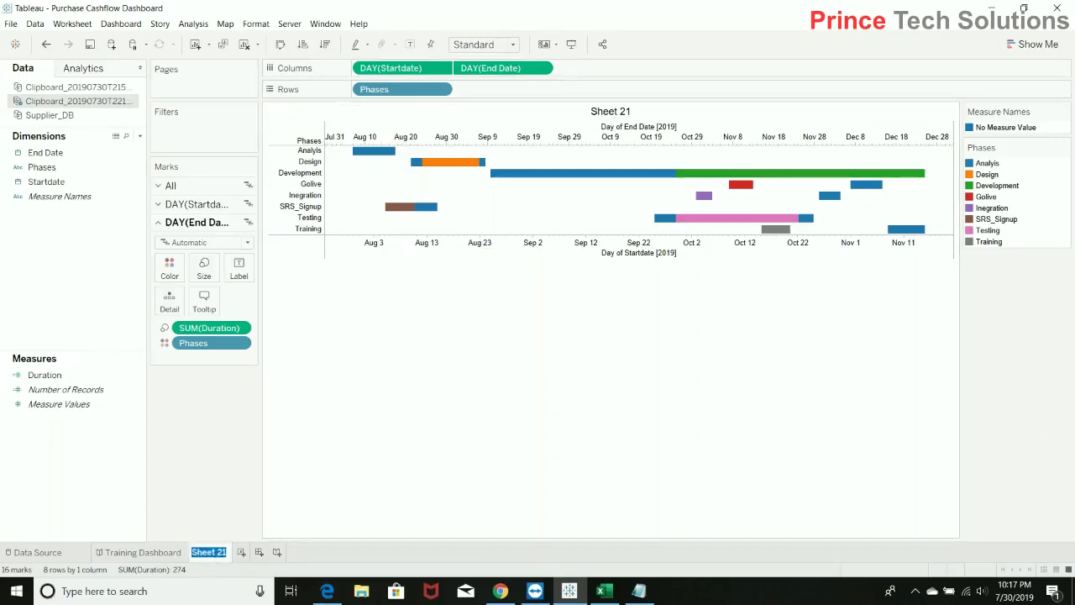
pyautogui.write('T')
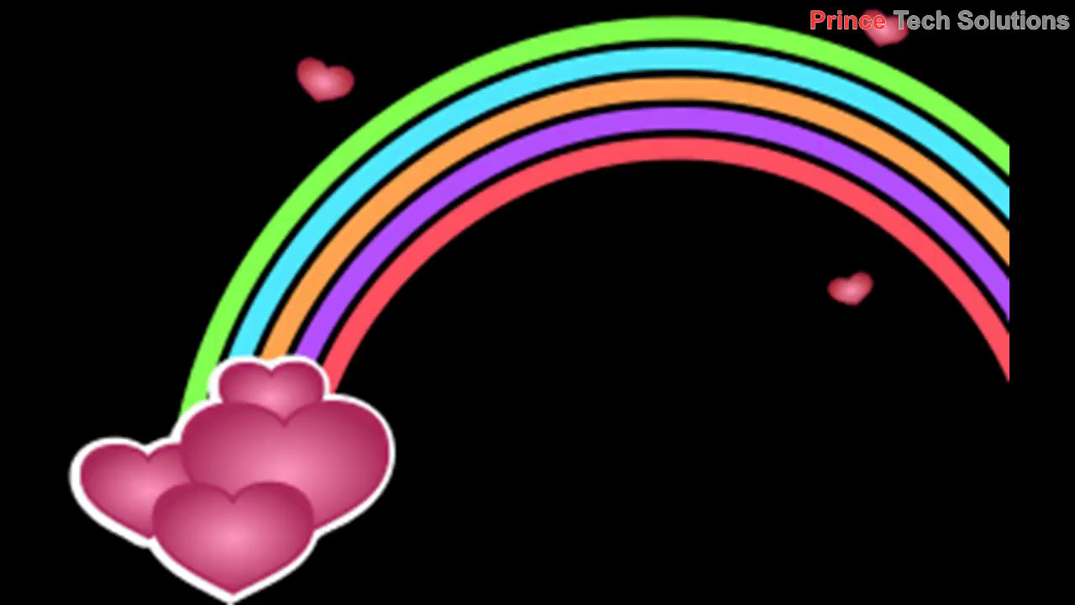